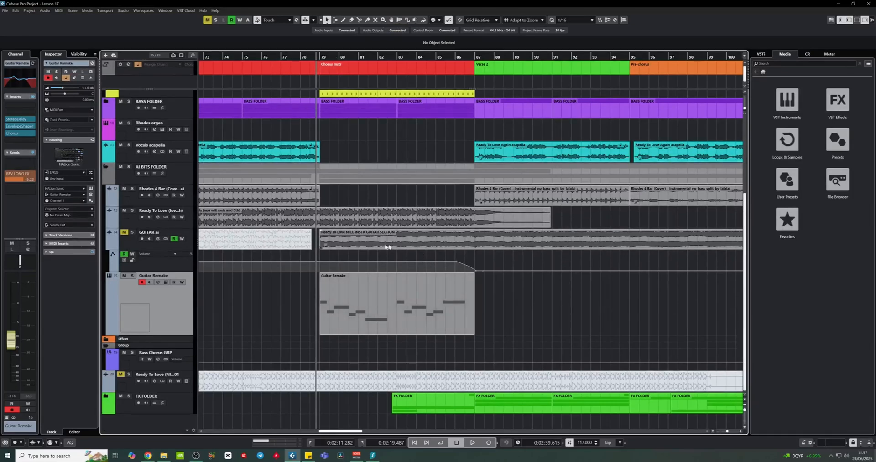
- Solo the GUITAR ai track, listen to its chorus section from bar 79, and return the track to its muted, unsoloed state
left_click(133, 233)
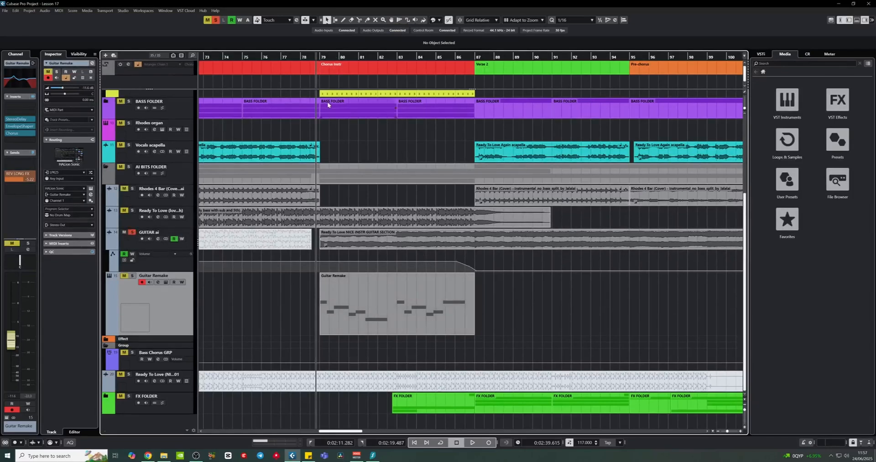
left_click(318, 57)
key("space")
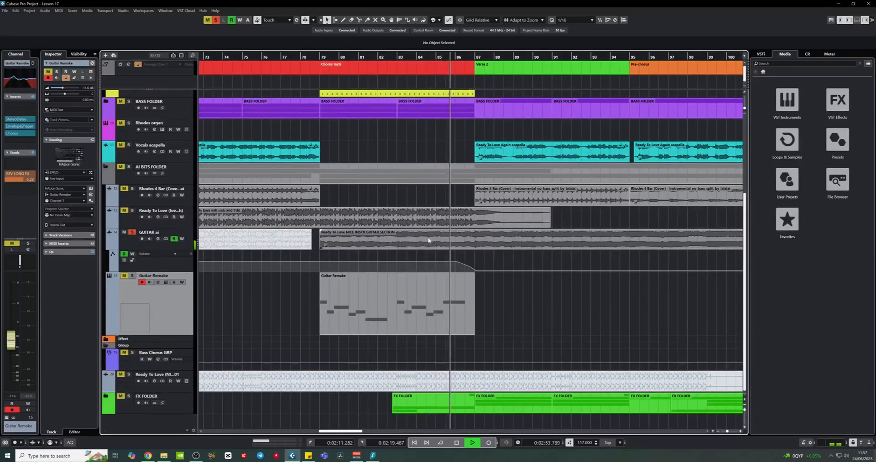
key("space")
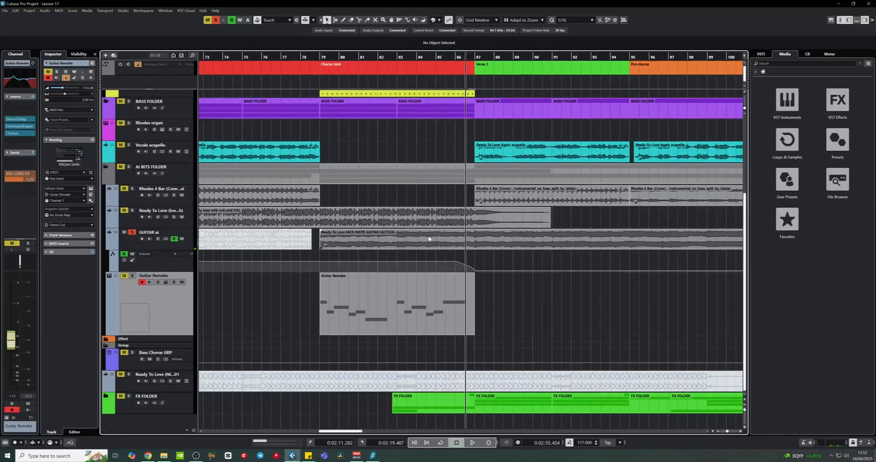
left_click(132, 232)
left_click(124, 232)
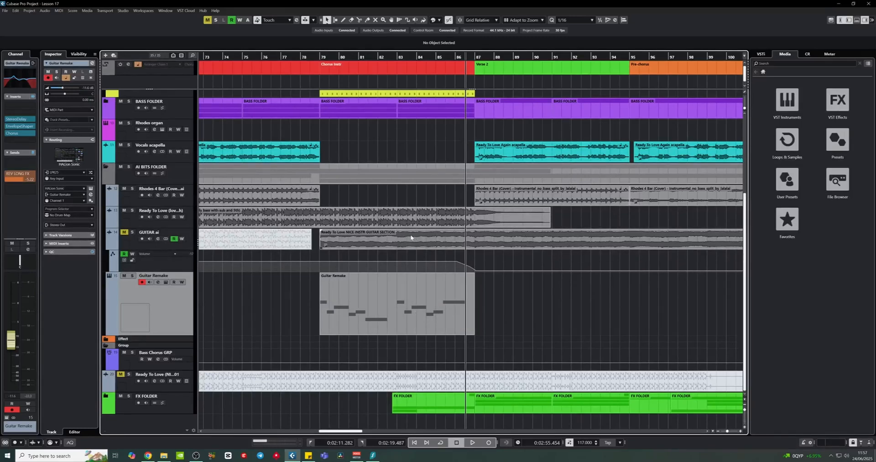
- Open the Guitar Remake track's HALion Sonic instrument and list all programs filtered by Guitar/Plucked and E. Guitar
left_click(318, 57)
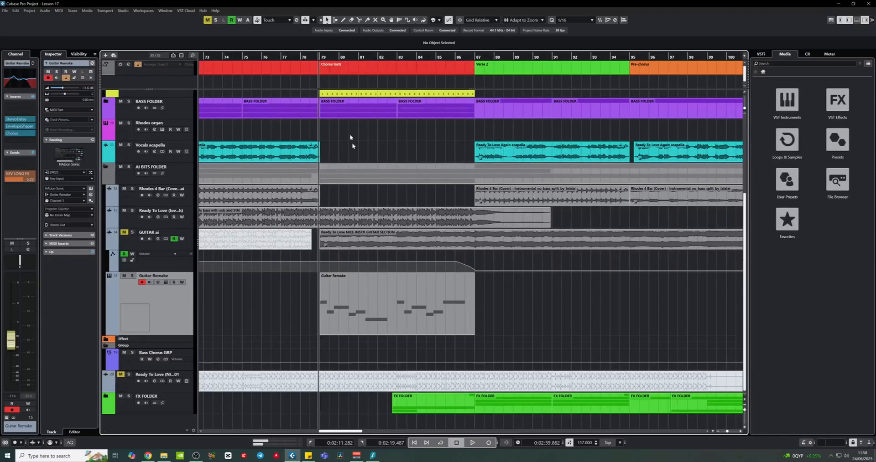
left_click(166, 283)
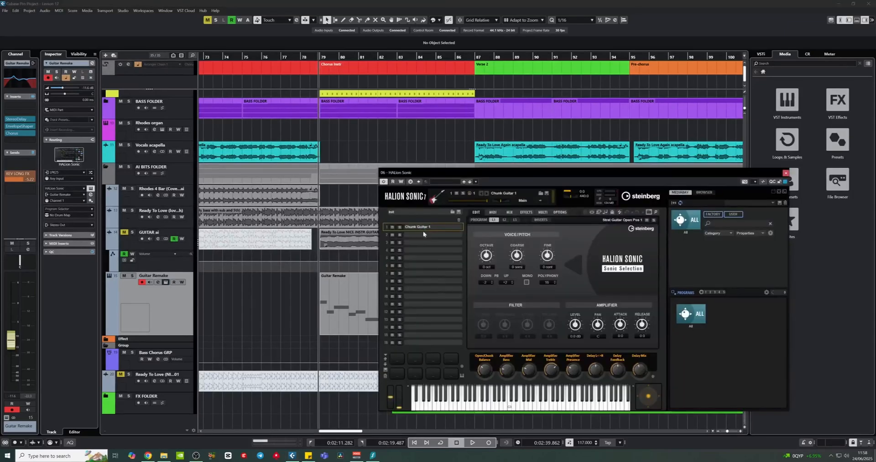
left_click_drag(546, 181, 484, 123)
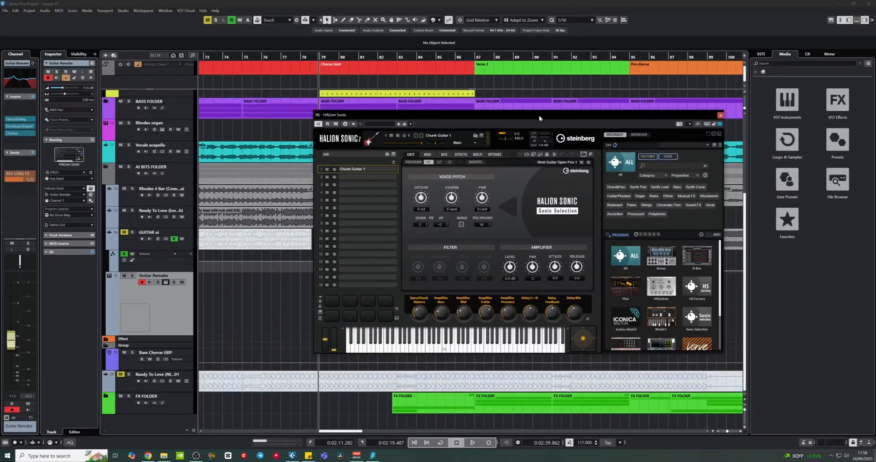
left_click_drag(538, 114, 484, 86)
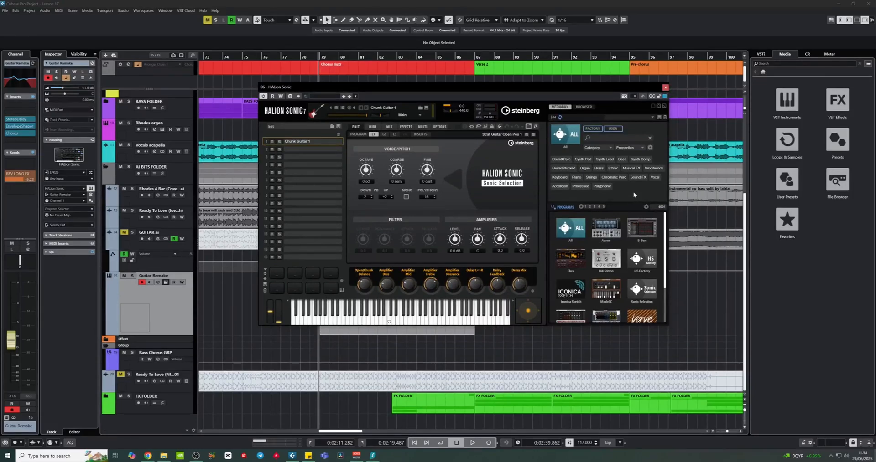
left_click(565, 170)
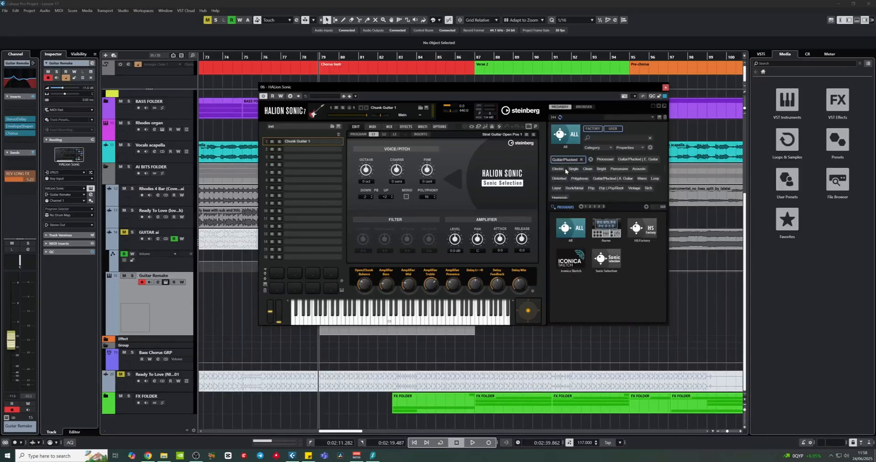
left_click(638, 160)
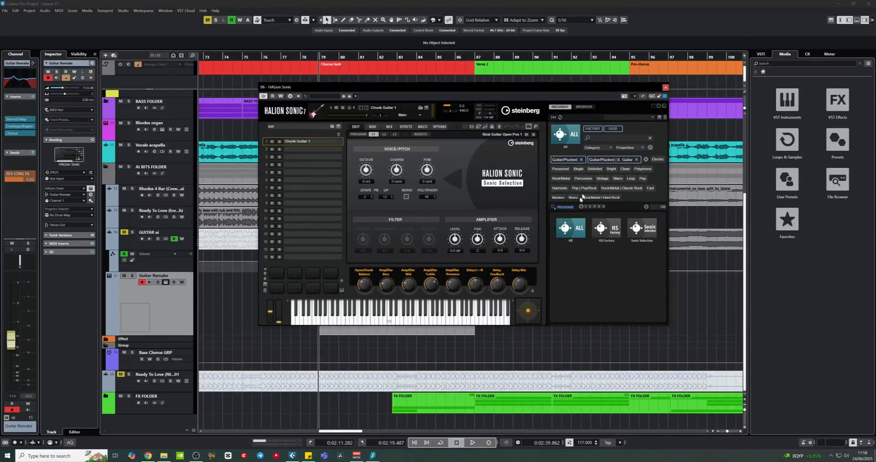
left_click(574, 232)
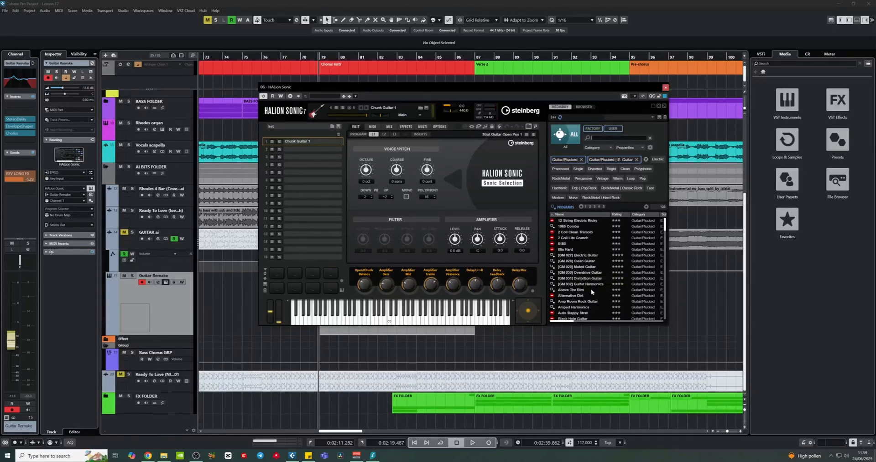
- Audition a few notes of the loaded Chunk Guitar 1 sound, browse the electric guitar programs, and close the instrument
scroll(590, 289, "down", 2)
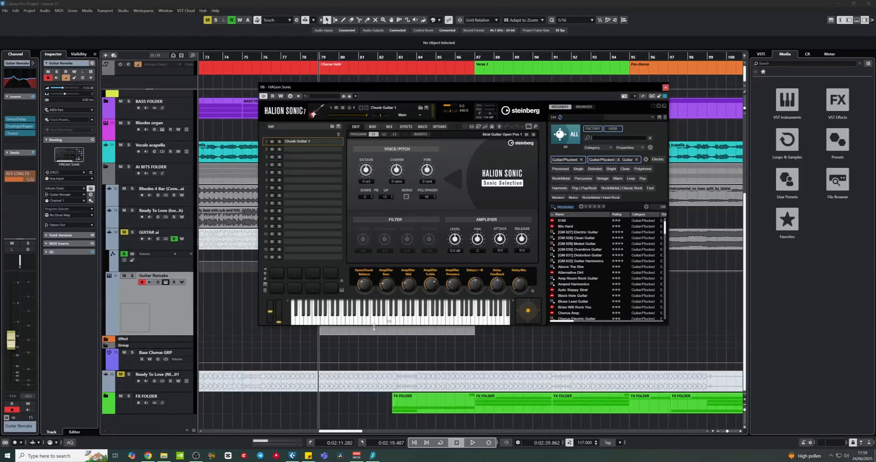
left_click(401, 321)
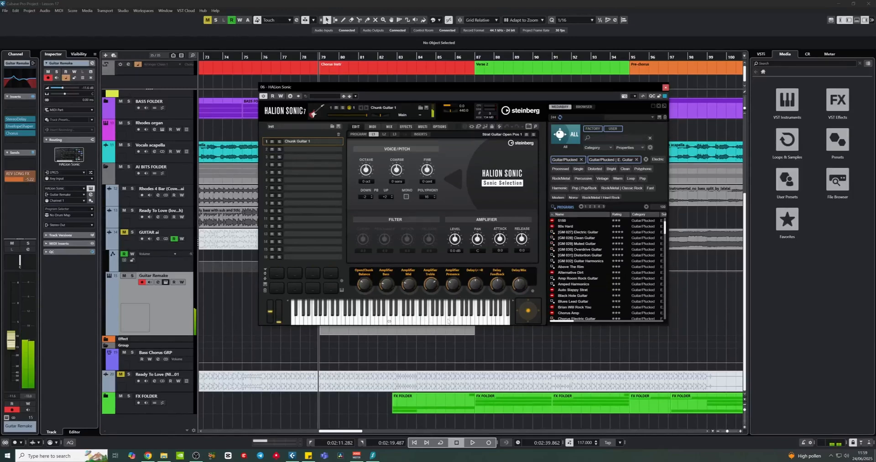
left_click(430, 322)
left_click(409, 322)
scroll(589, 285, "down", 2)
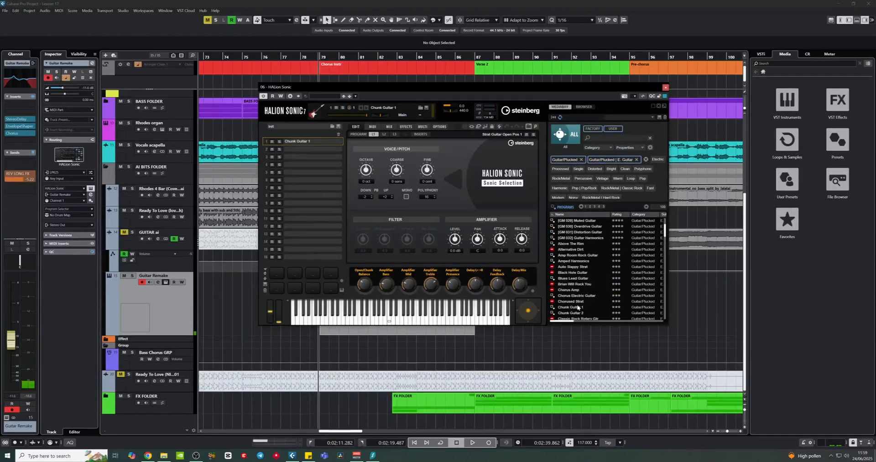
scroll(576, 309, "down", 10)
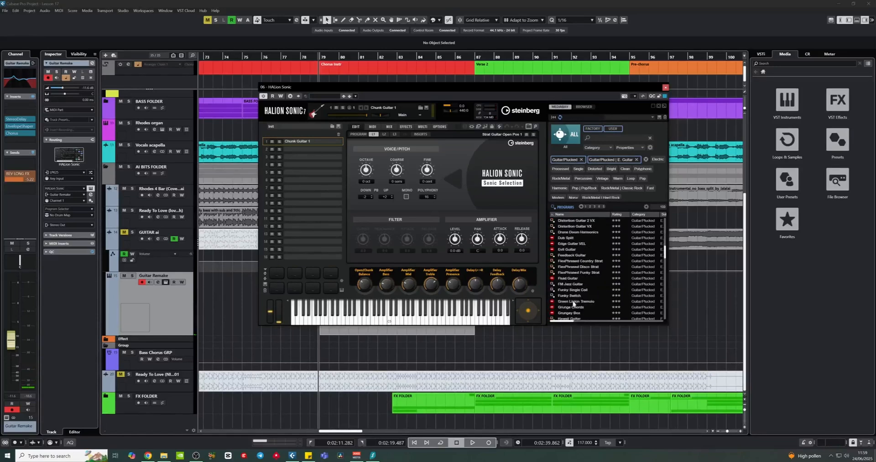
scroll(574, 305, "down", 2)
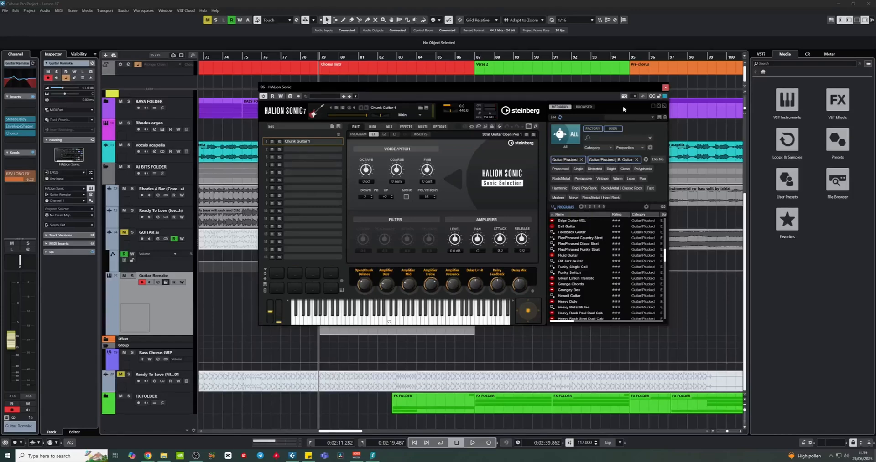
left_click(665, 87)
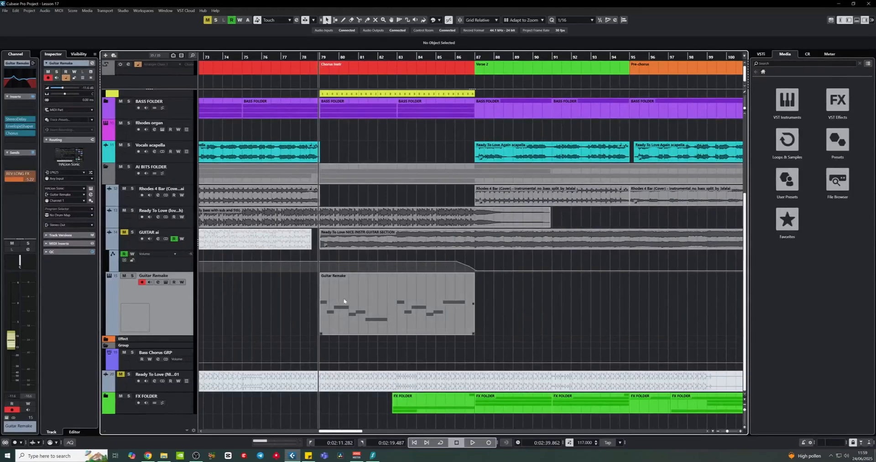
- Open the Guitar Remake MIDI part in the Key Editor and audition each note of the first phrase, from bar 79
double_click(379, 300)
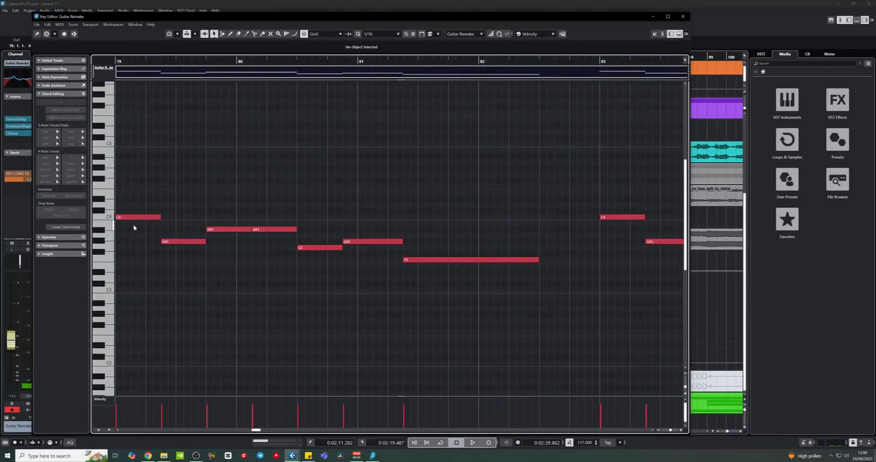
left_click(146, 220)
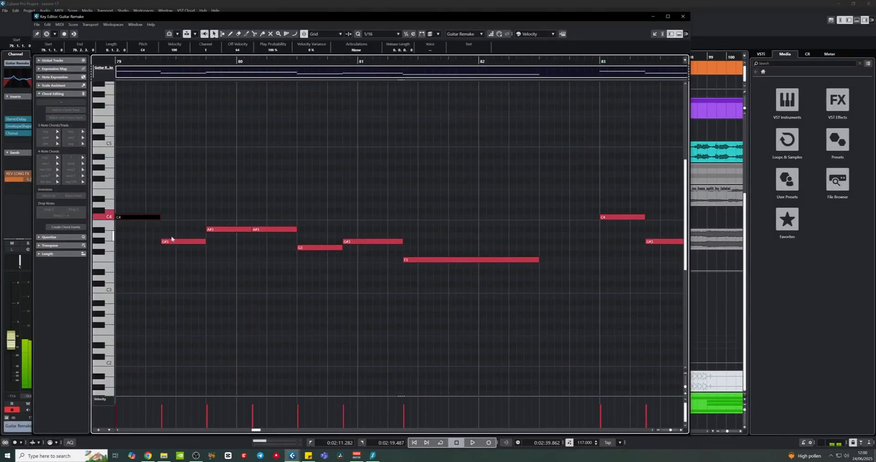
left_click(182, 241)
left_click(225, 230)
left_click(263, 230)
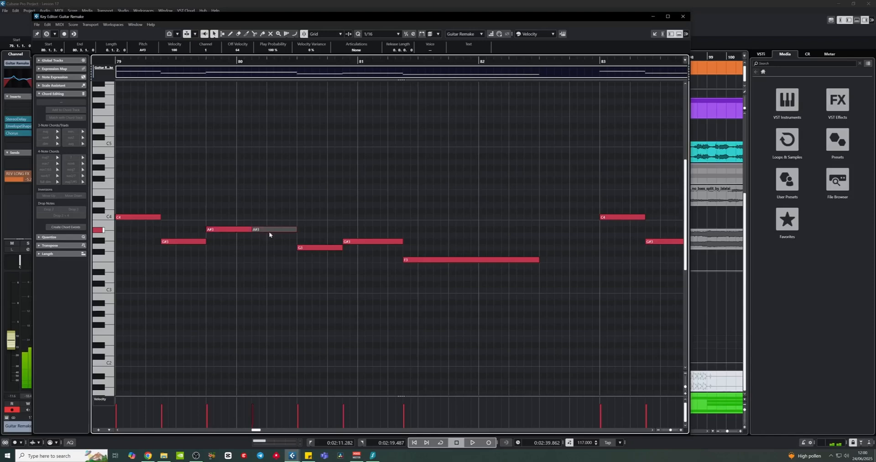
left_click(313, 248)
left_click(359, 243)
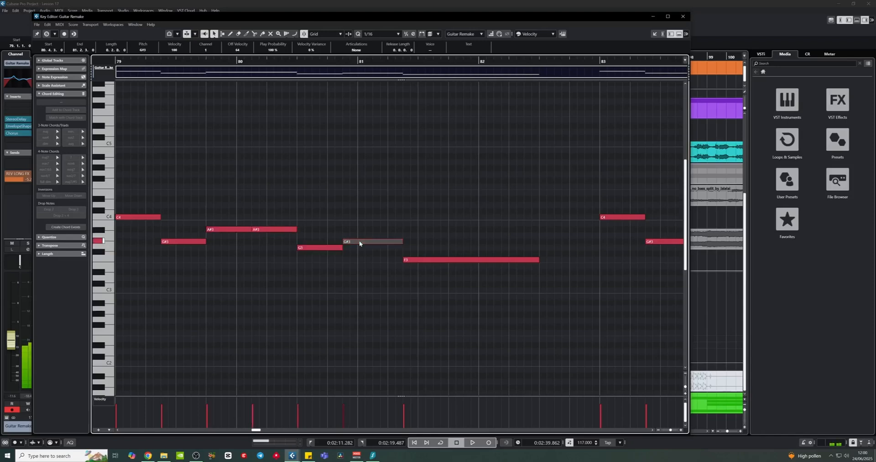
left_click(427, 261)
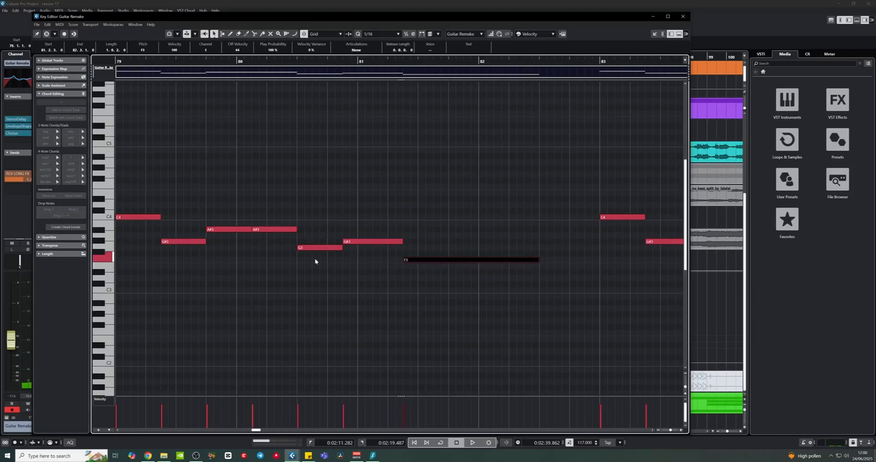
- Audition each note of the second phrase from bar 83, including the long final C4, and close the Key Editor
key("g")
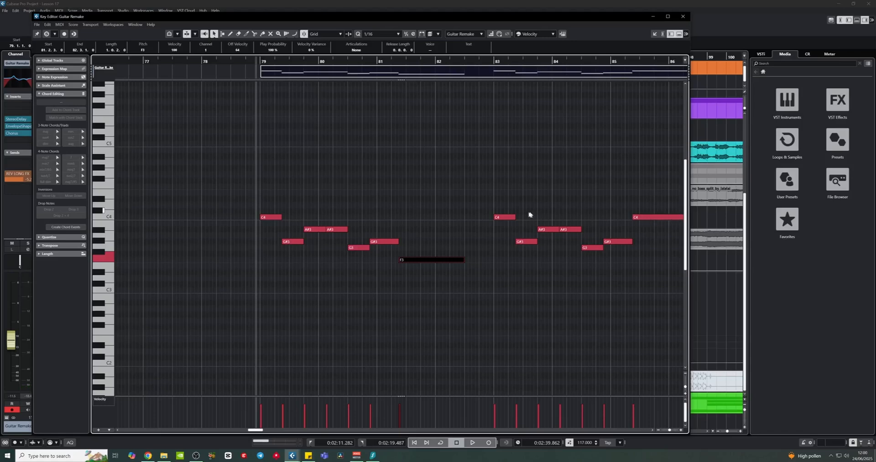
left_click(506, 218)
left_click(527, 240)
left_click(549, 229)
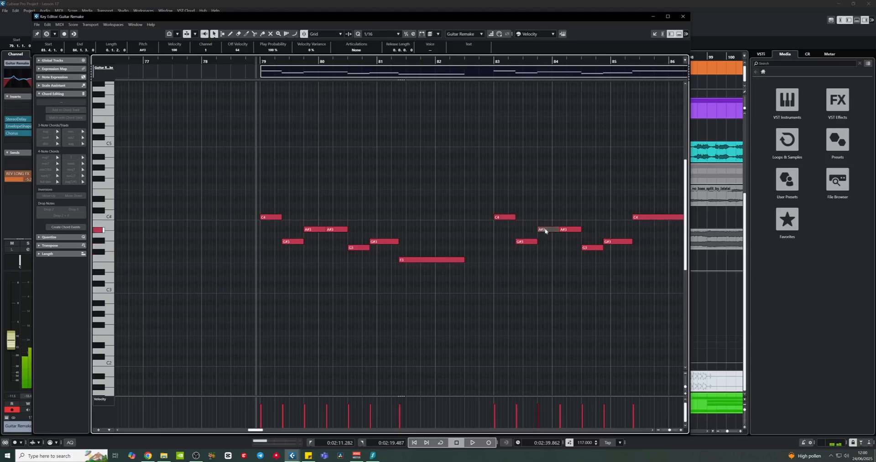
left_click(570, 229)
left_click(592, 248)
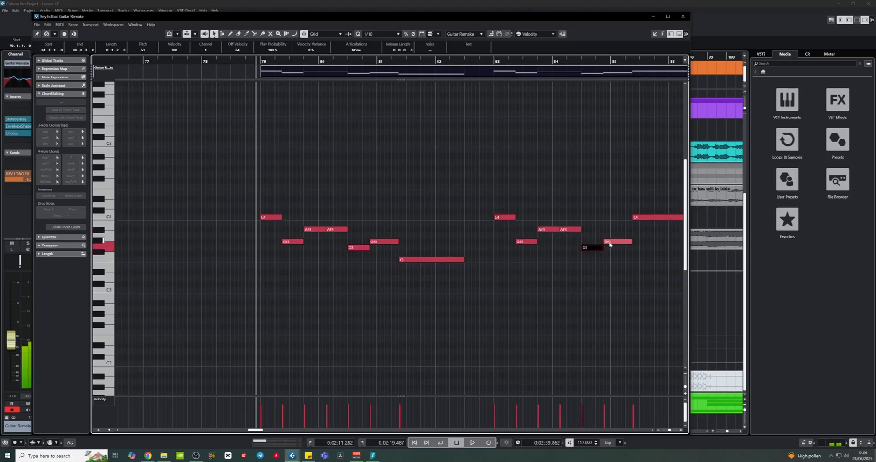
left_click(617, 241)
left_click(642, 218)
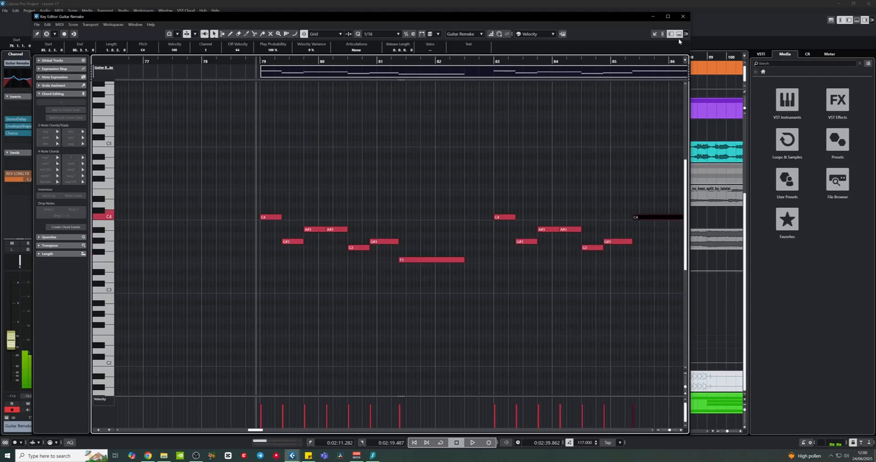
left_click(683, 19)
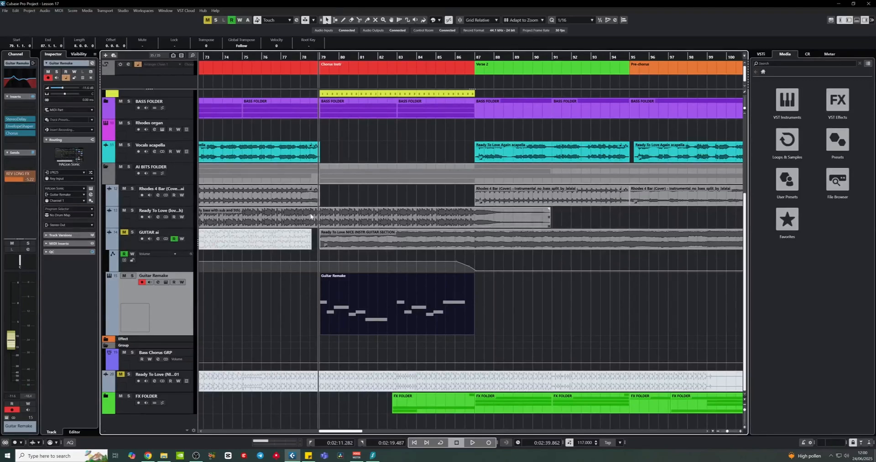
- Play the chorus from before bar 79, comparing GUITAR ai with Guitar Remake by swapping which of the two tracks is muted
left_click(292, 57)
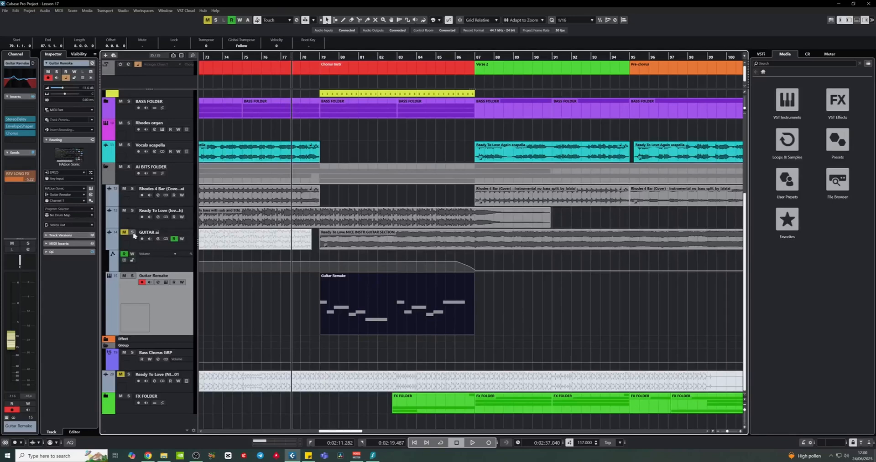
left_click(124, 276)
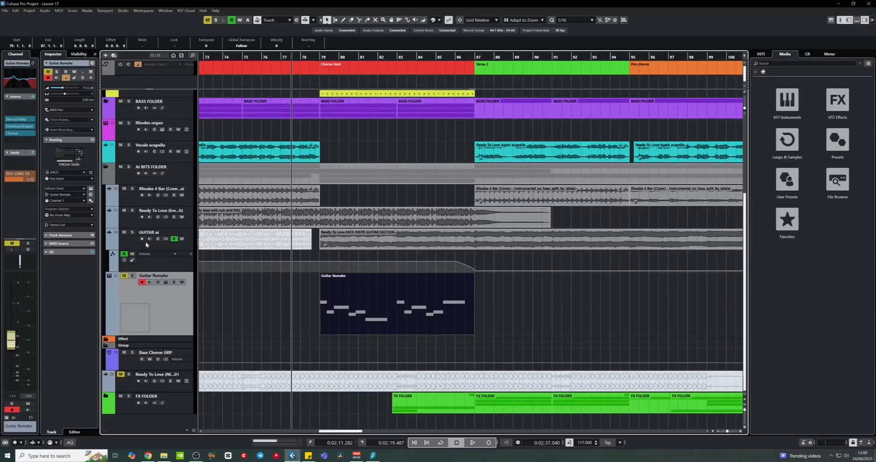
key("space")
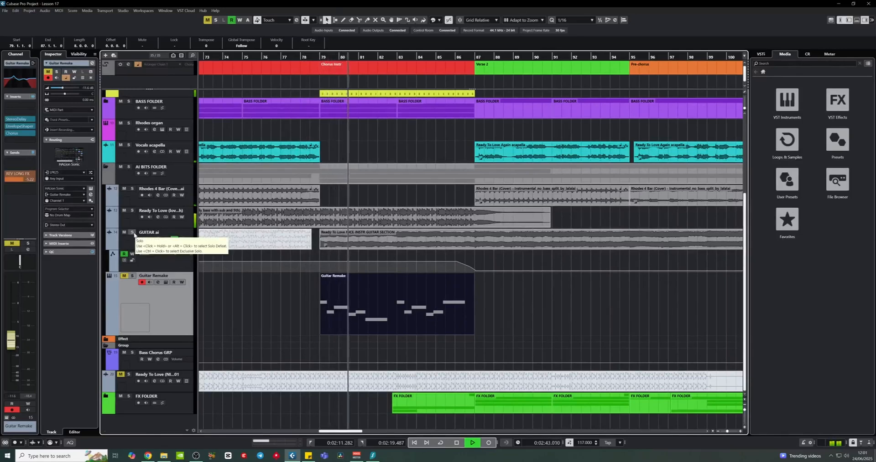
left_click(124, 233)
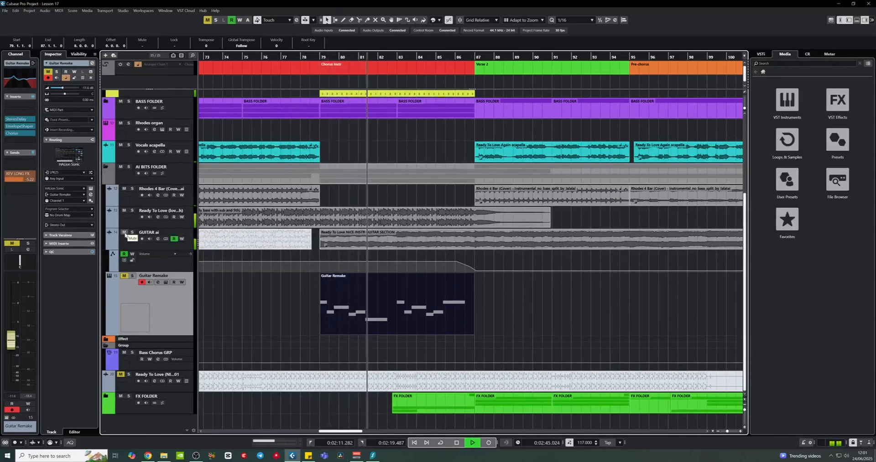
left_click(125, 277)
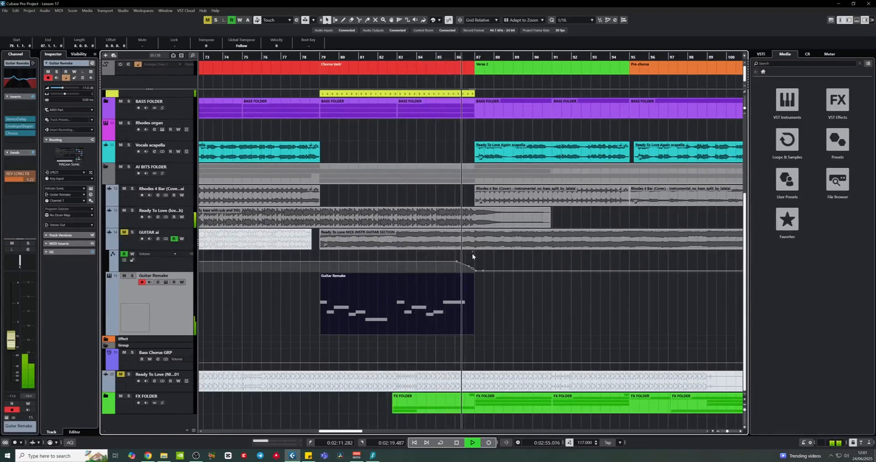
left_click(401, 300)
key("space")
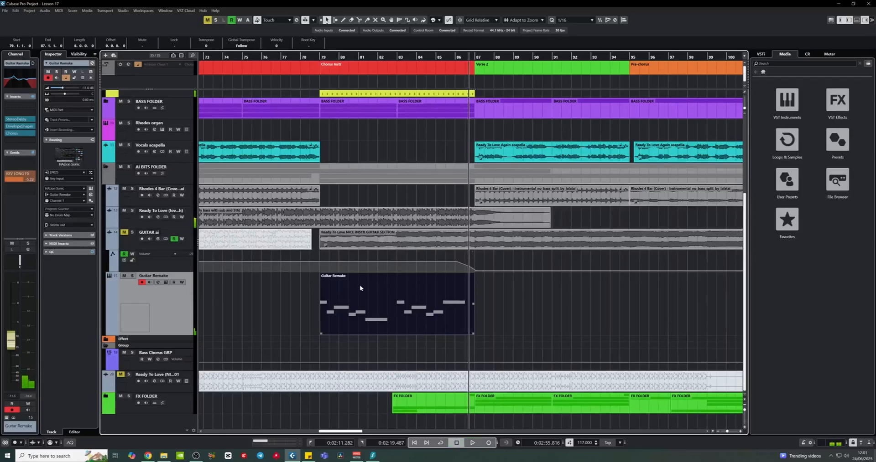
- Open the channel settings of Guitar Remake and play the chorus from bar 79 to examine its EQ curve and spectrum
left_click(157, 282)
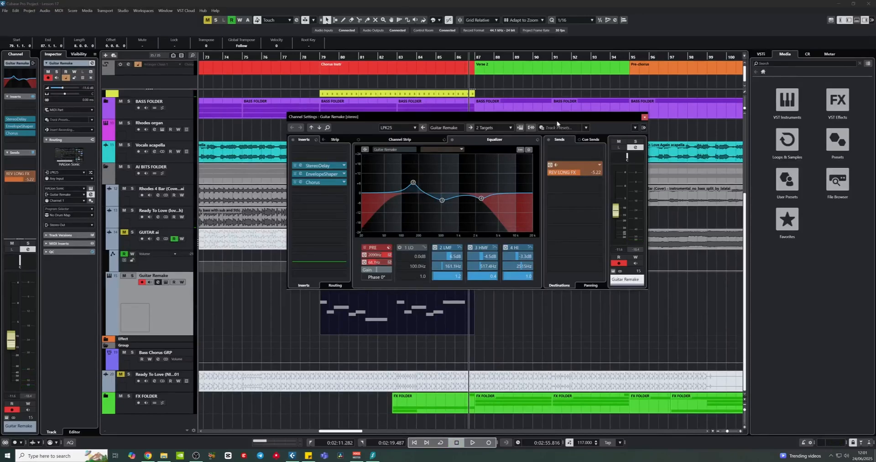
left_click_drag(552, 121, 504, 114)
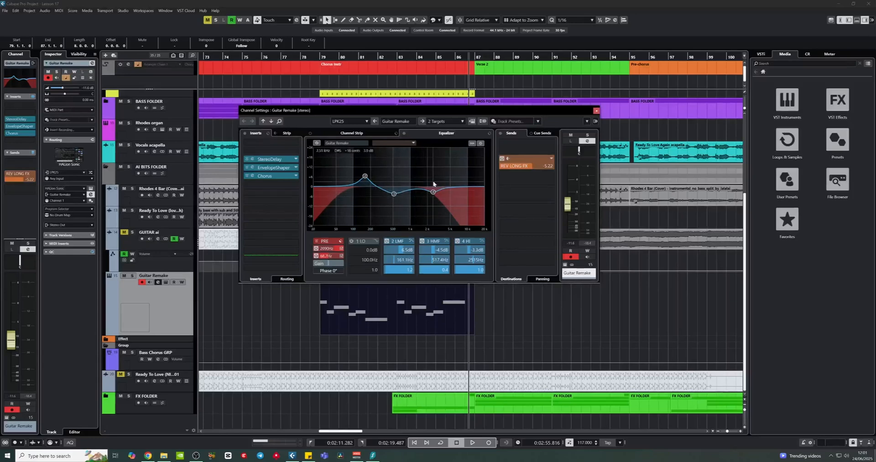
left_click(319, 58)
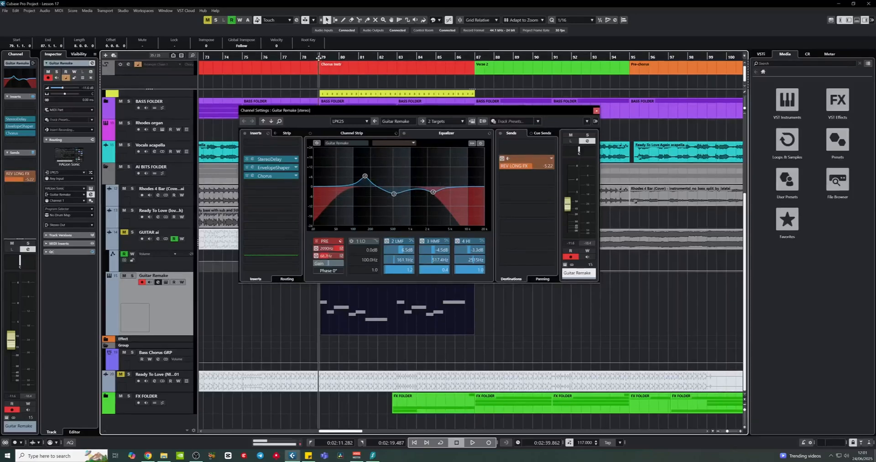
key("space")
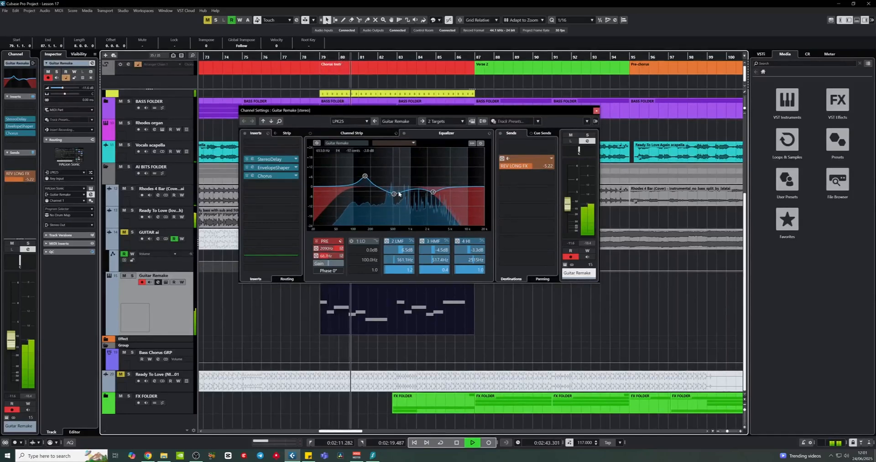
key("space")
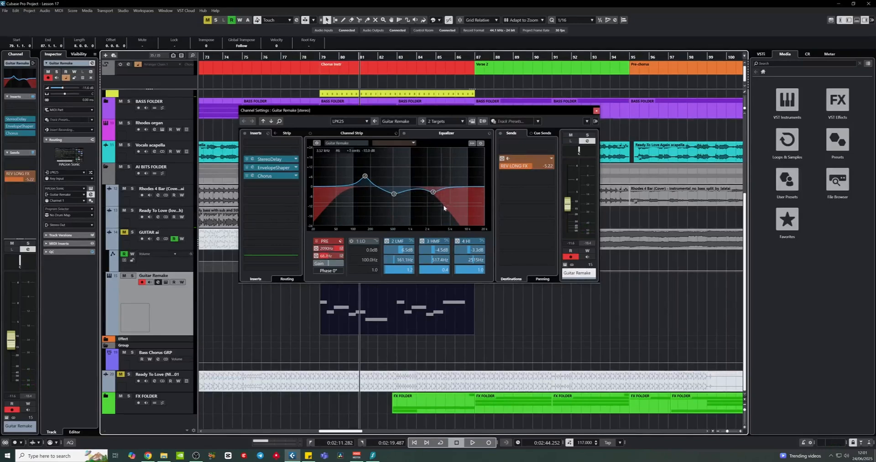
- Replay the chorus from bar 79 and shift the channel's low-mid EQ boost to about 151 Hz and 5.7 dB
left_click(336, 67)
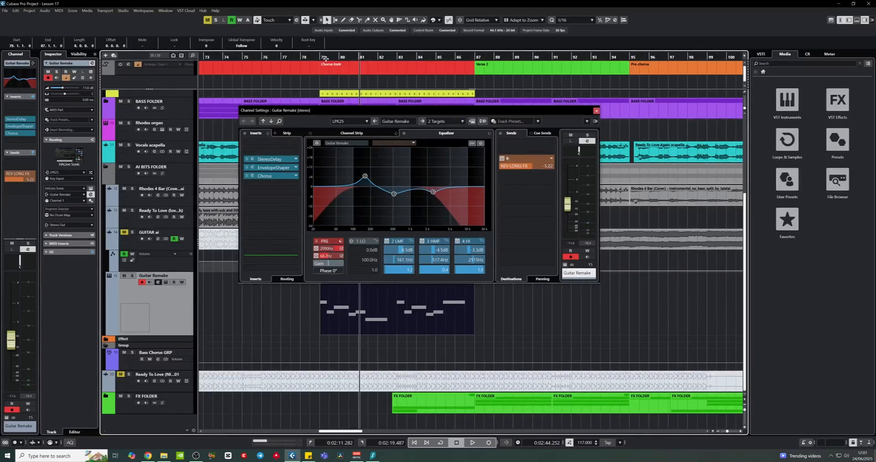
left_click(325, 57)
key("space")
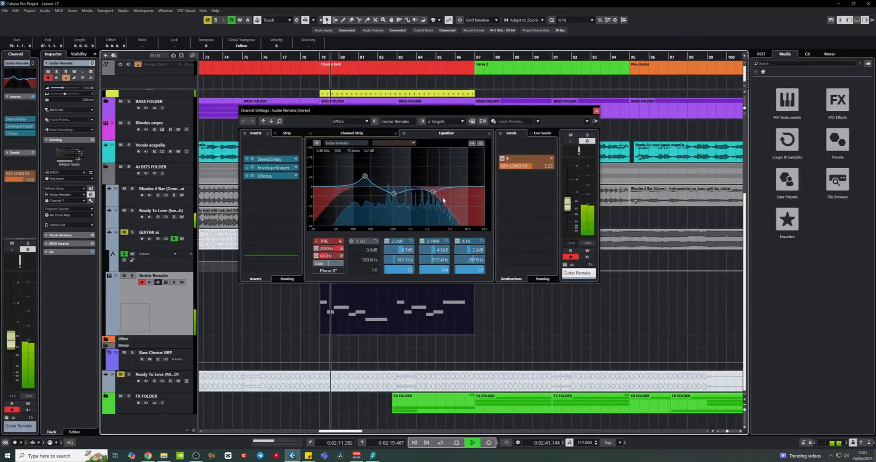
key("space")
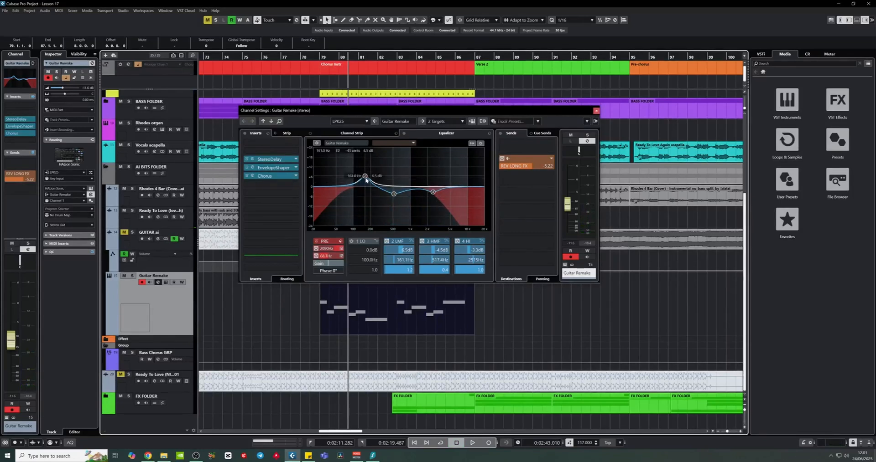
left_click_drag(365, 180, 362, 181)
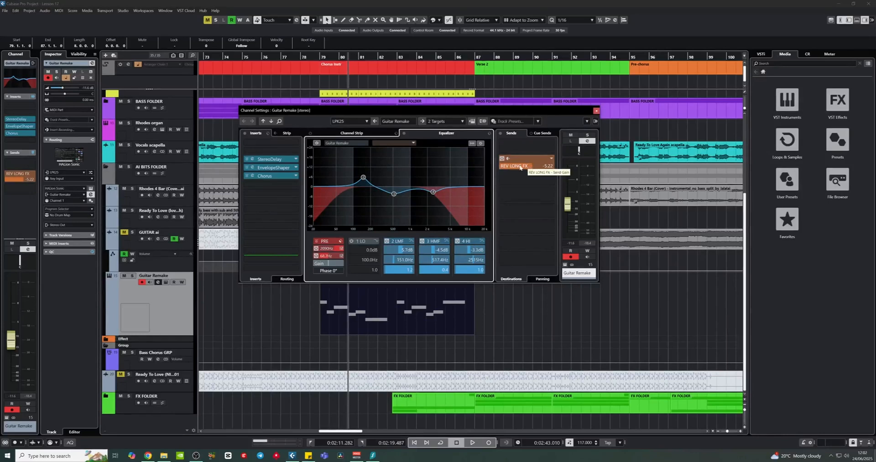
- Bypass the StereoDelay, EnvelopeShaper and Chorus inserts, switch off the REV LONG FX send, and play the dry guitar from bar 79
left_click(252, 160)
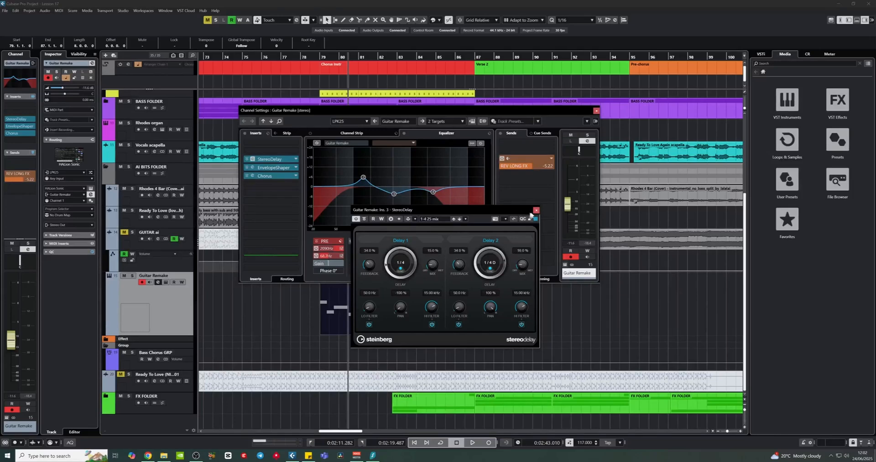
left_click(250, 160)
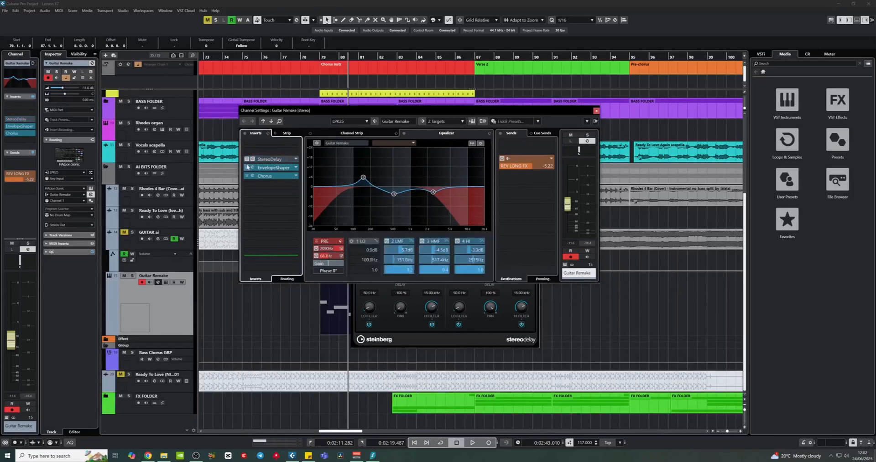
left_click(248, 168)
left_click(248, 176)
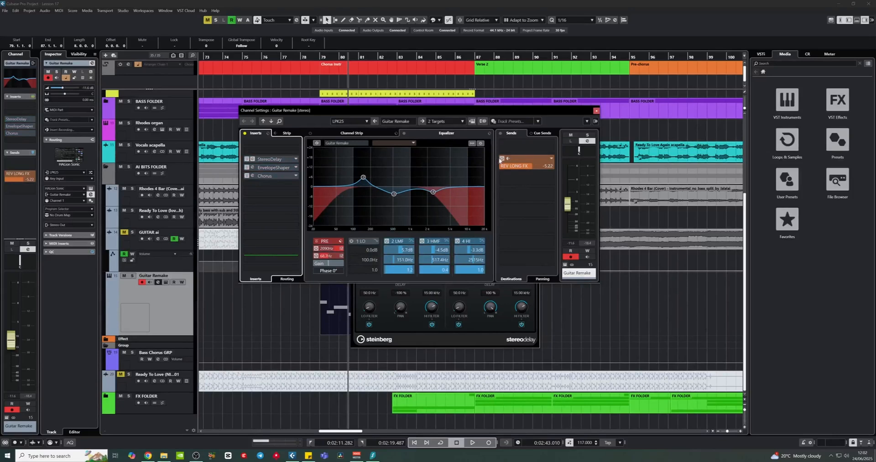
left_click(501, 158)
left_click(321, 58)
key("space")
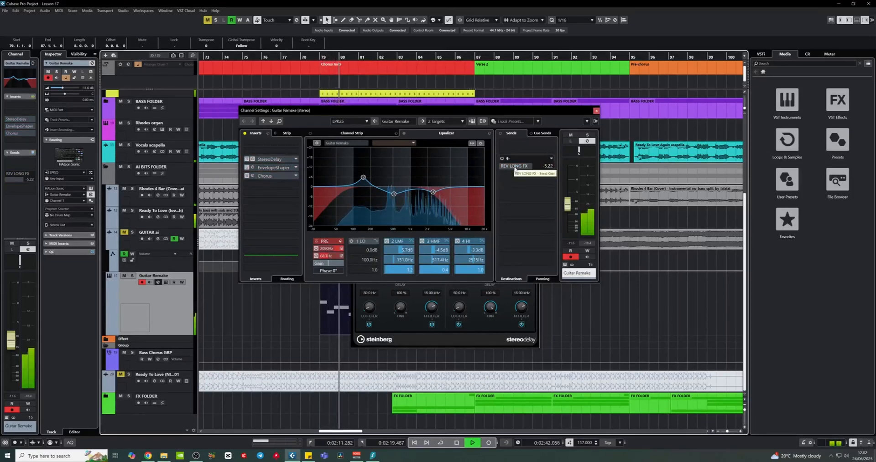
- Replay from just before bar 79 while reactivating the REV LONG FX send and the StereoDelay and Chorus inserts
left_click(315, 57)
left_click(502, 159)
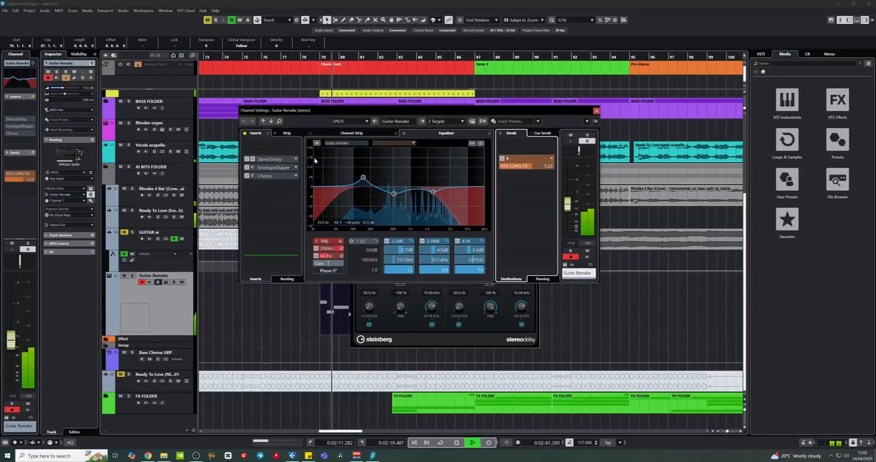
left_click(246, 159)
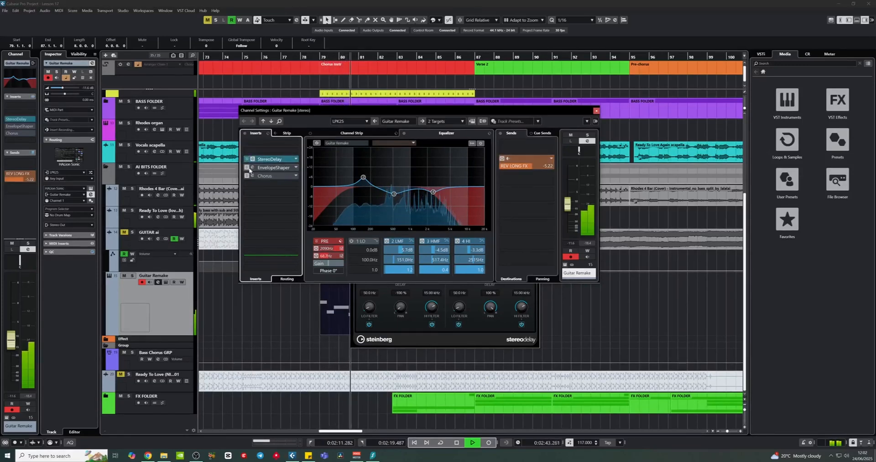
left_click(246, 176)
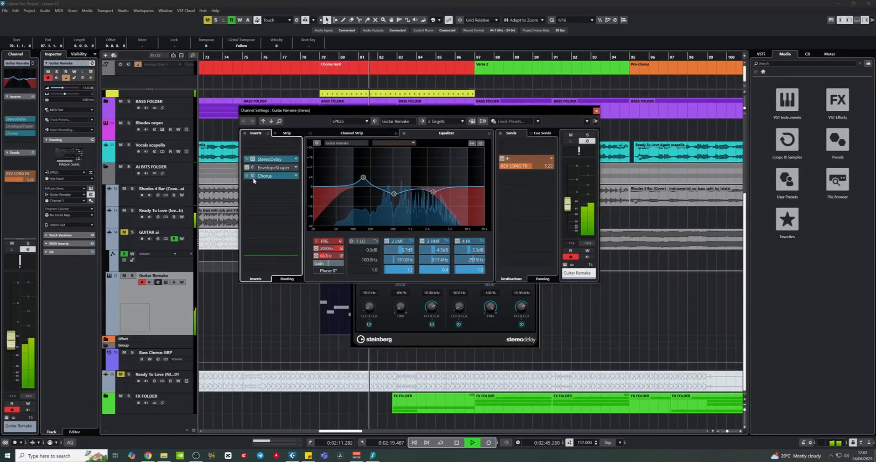
- Open the Chorus insert of Guitar Remake and reposition its window to examine the effect's settings
left_click(252, 175)
left_click_drag(304, 117, 428, 136)
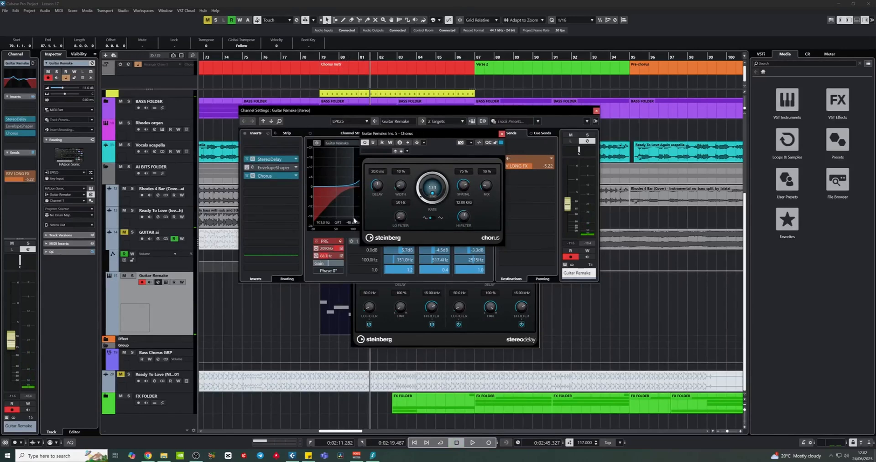
mouse_move(444, 133)
left_mouse_down()
mouse_move(436, 138)
mouse_move(451, 146)
left_mouse_up()
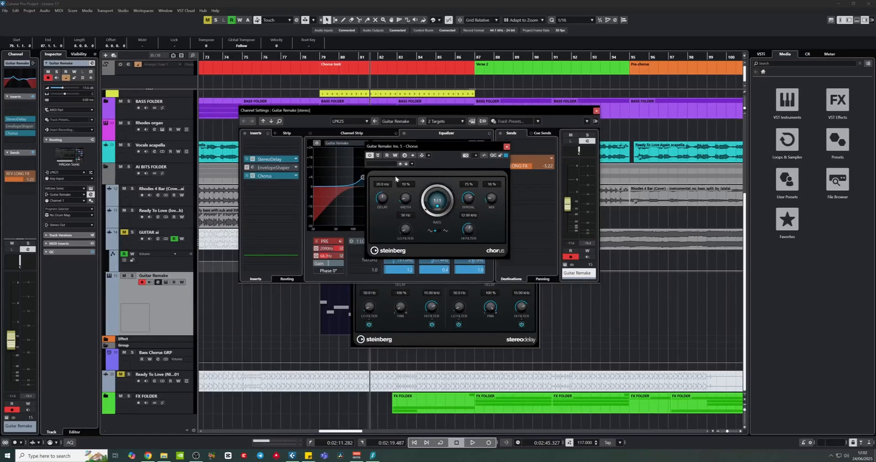
- Solo Guitar Remake and play repeatedly from bar 79, comparing the sound with the Chorus effect bypassed and active
left_click(320, 58)
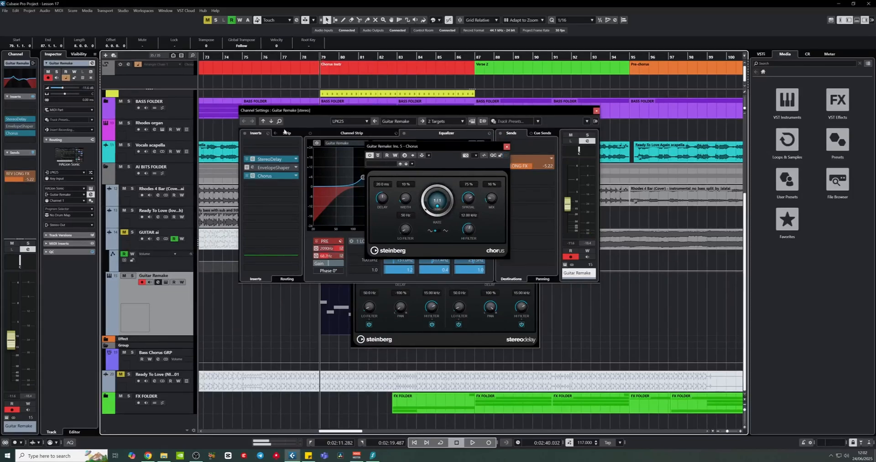
left_click(133, 276)
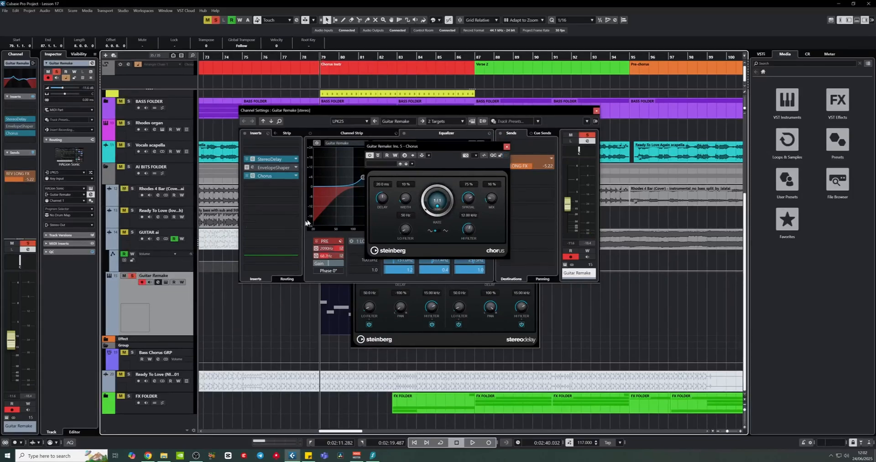
left_click(378, 155)
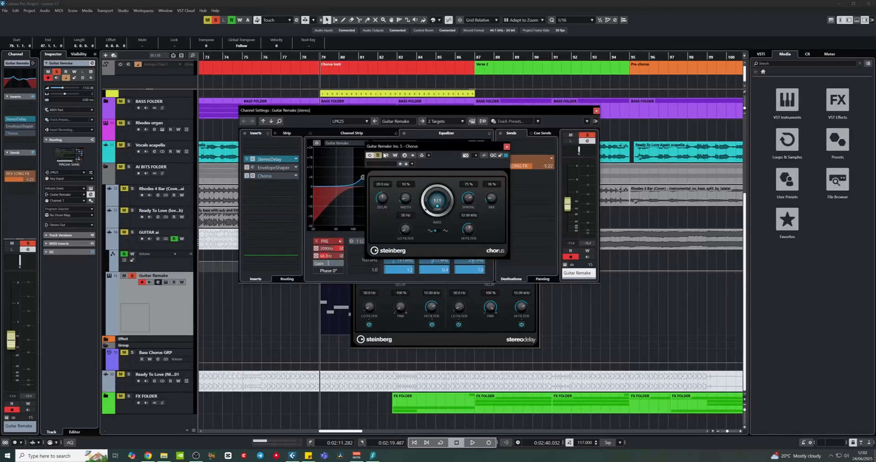
key("space")
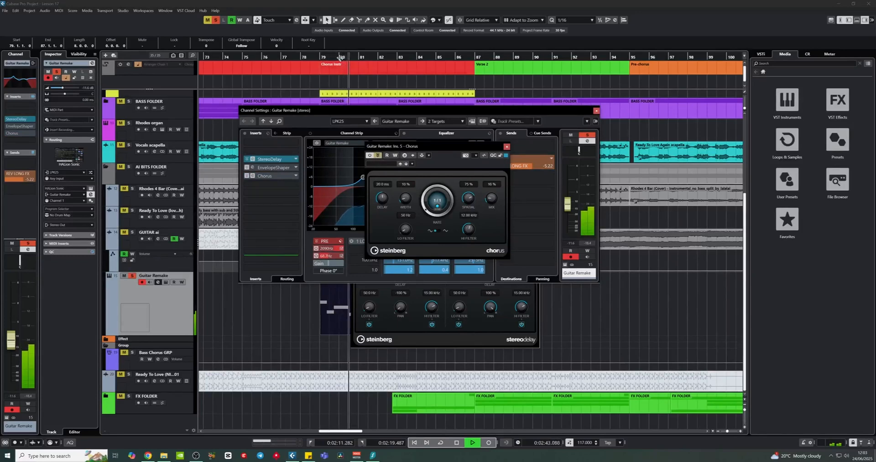
left_click(318, 56)
left_click(378, 156)
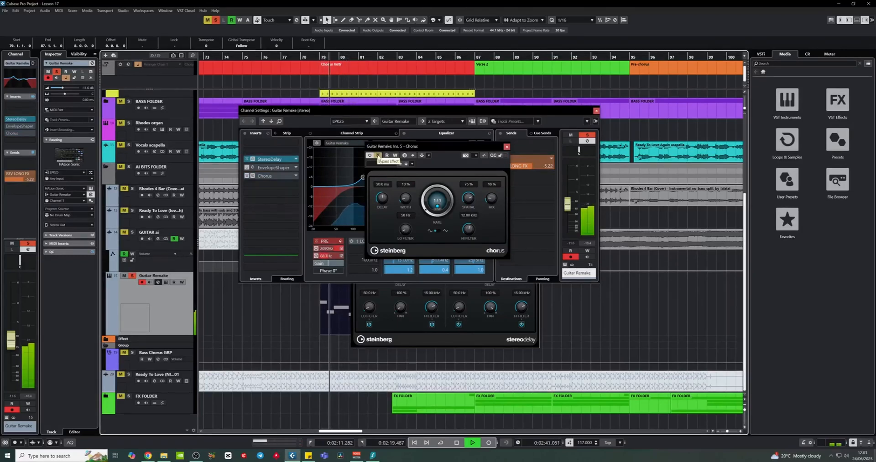
left_click(319, 57)
left_click(377, 155)
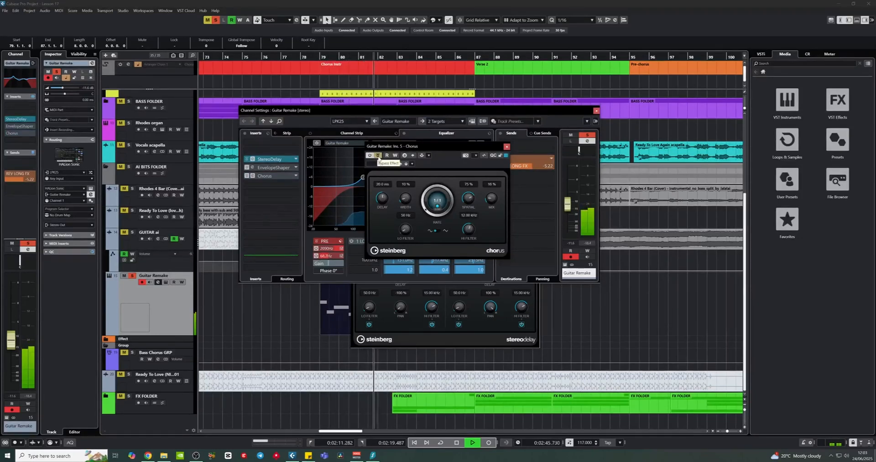
left_click(378, 157)
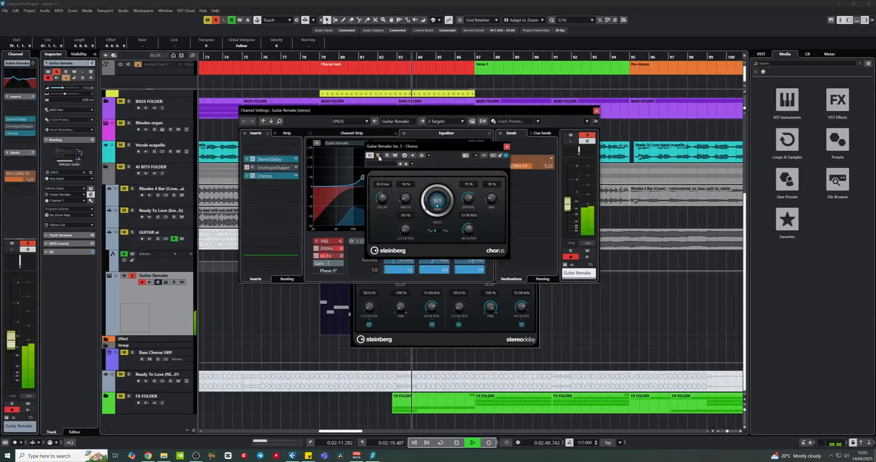
key("space")
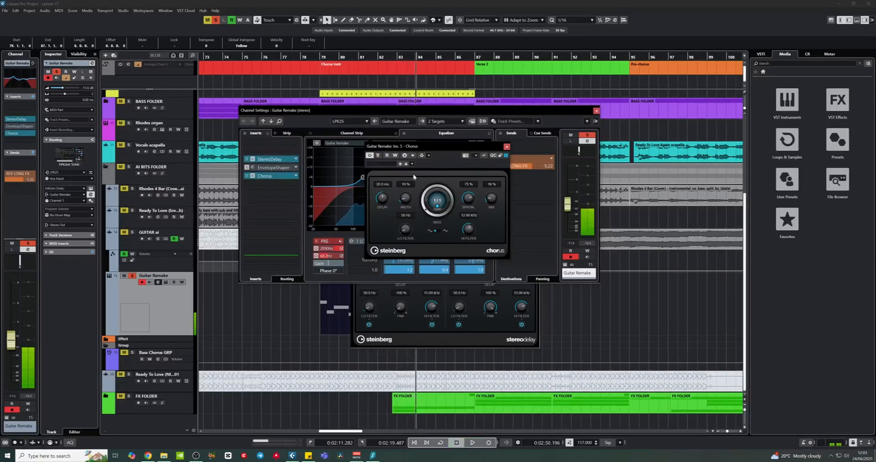
- Open the EnvelopeShaper insert of Guitar Remake and reposition its window to examine the attack, length and release settings
left_click(246, 168)
left_click(252, 168)
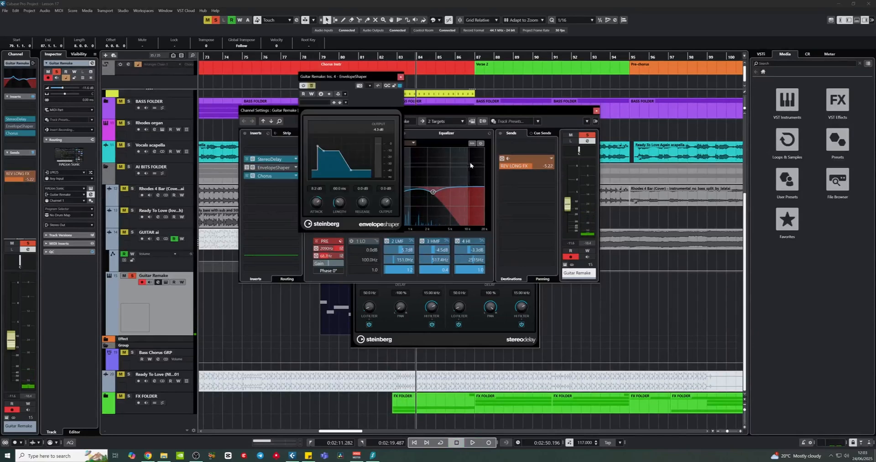
left_click_drag(348, 77, 411, 107)
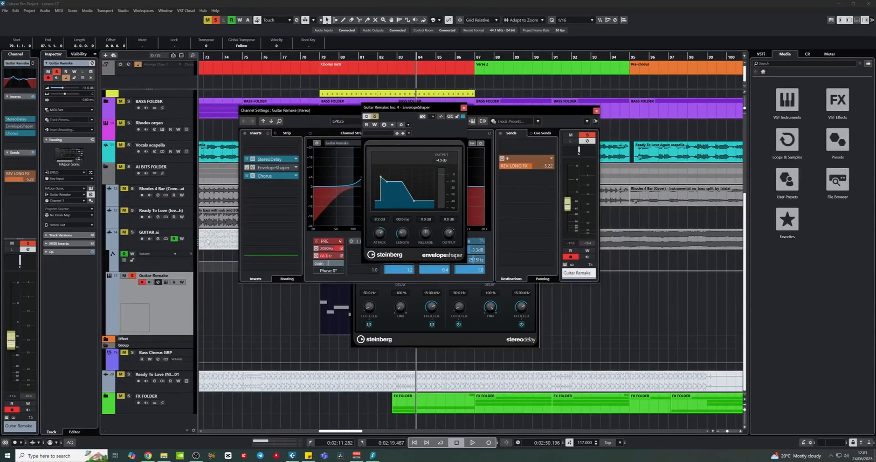
- Solo GUITAR ai instead of Guitar Remake, clear the windows away from the timeline, and play the extracted guitar from bar 79
left_click(133, 233)
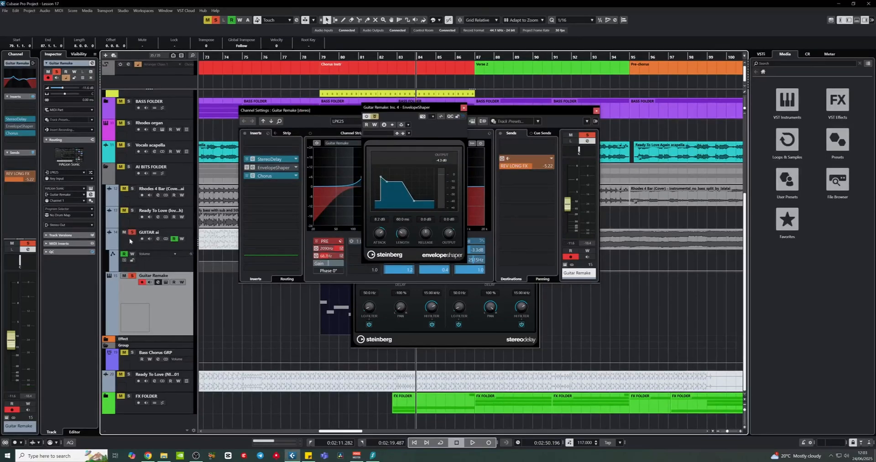
left_click(133, 276)
left_click_drag(401, 107, 422, 166)
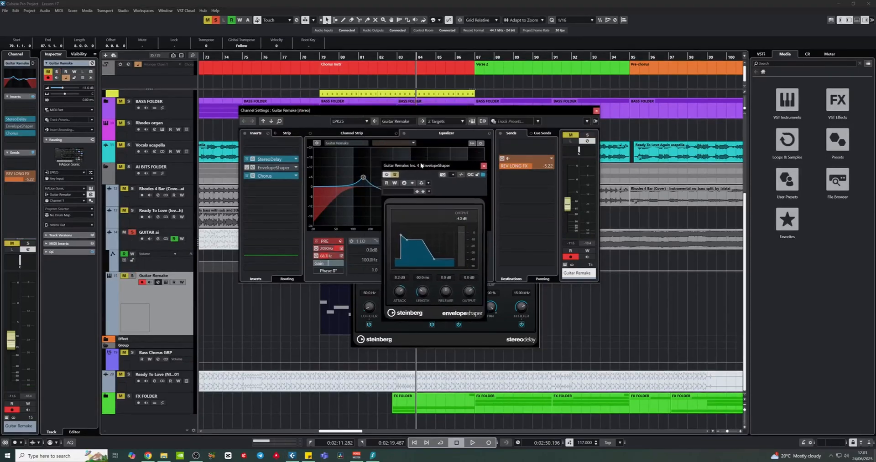
left_click_drag(483, 109, 556, 152)
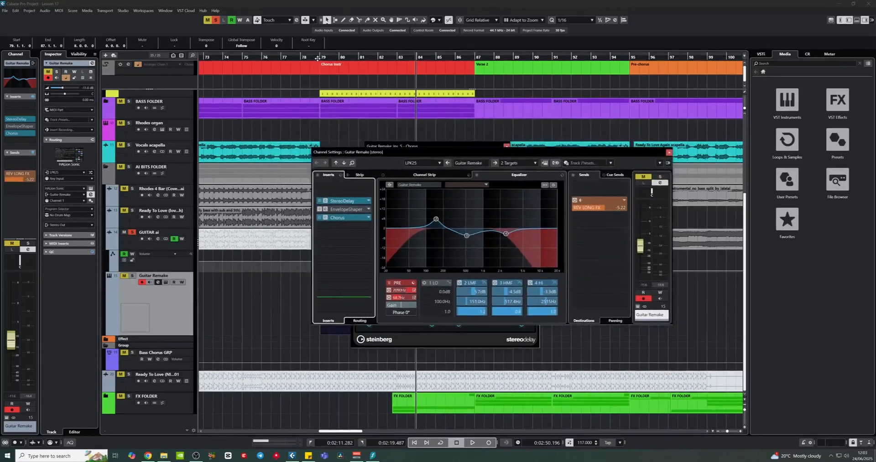
double_click(322, 57)
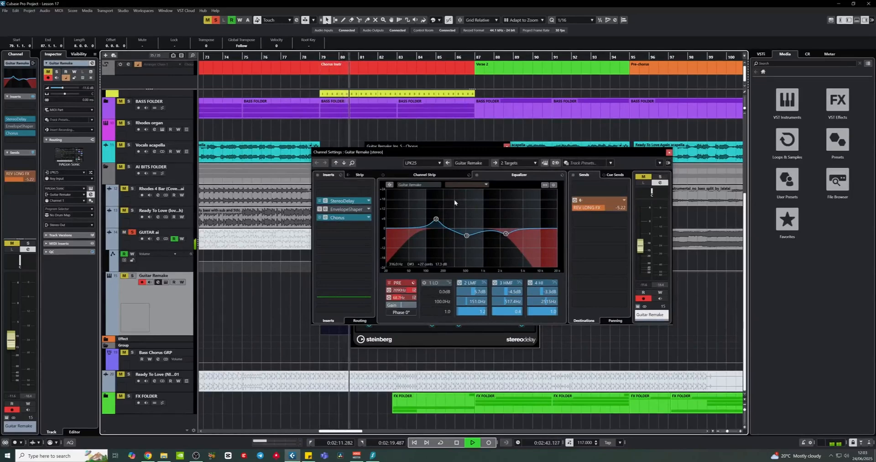
key("space")
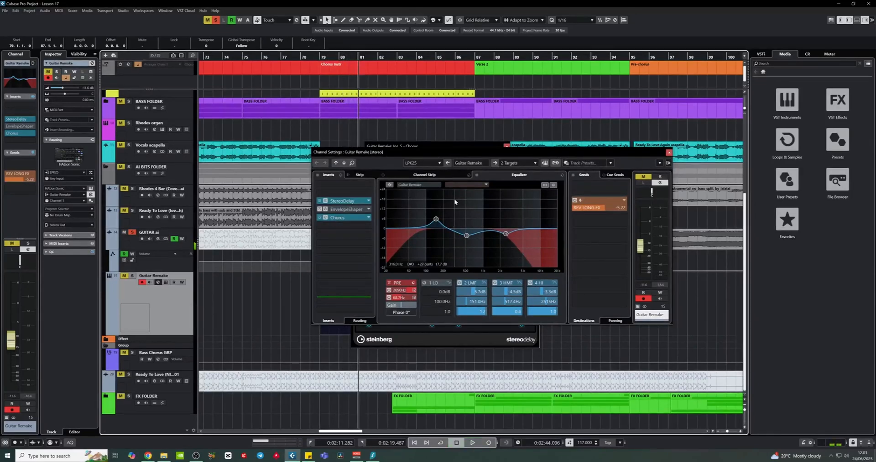
- Solo Guitar Remake instead of GUITAR ai, play it briefly from bar 79, and open its EnvelopeShaper insert
left_click(134, 232)
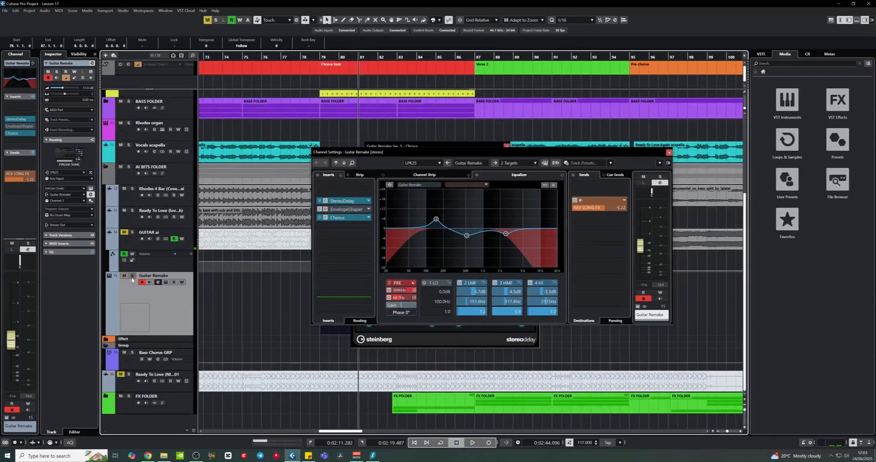
left_click(132, 277)
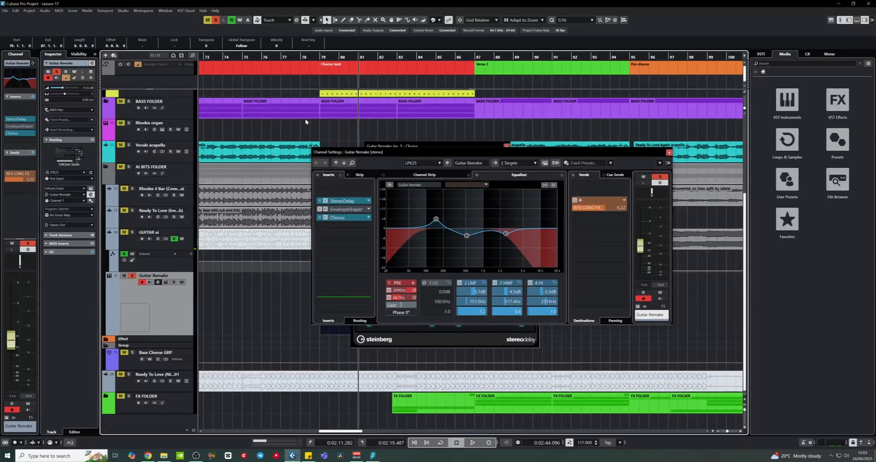
left_click(320, 57)
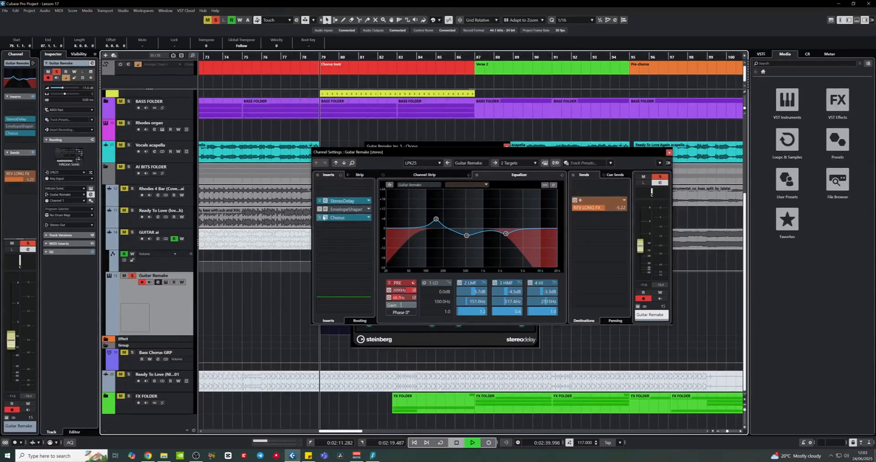
left_click(325, 210)
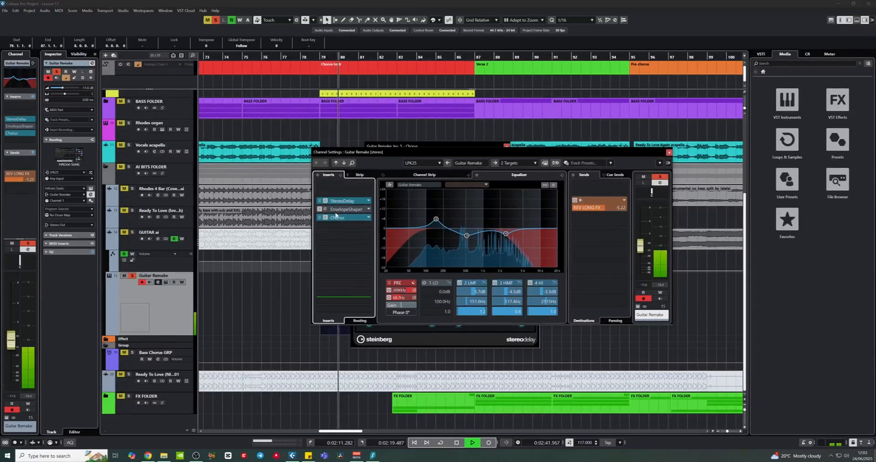
key("space")
left_click(326, 209)
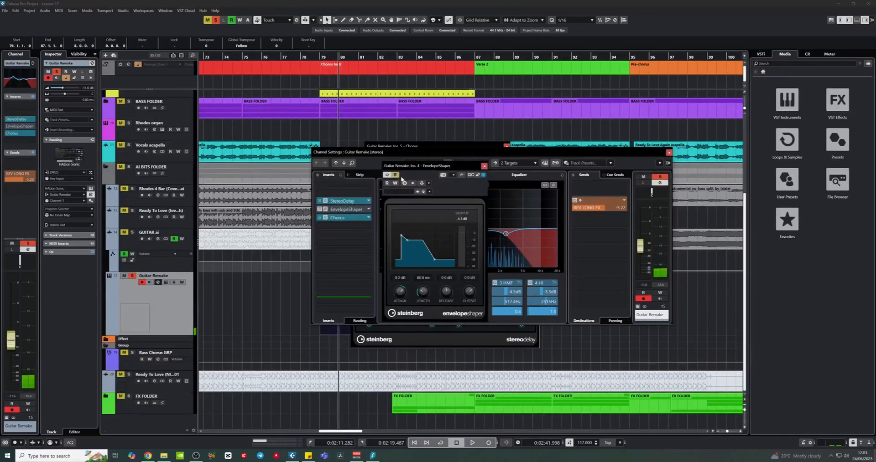
- Play Guitar Remake from bar 79 with the EnvelopeShaper bypassed, reactivate the effect during playback to compare, and close its window
left_click(320, 57)
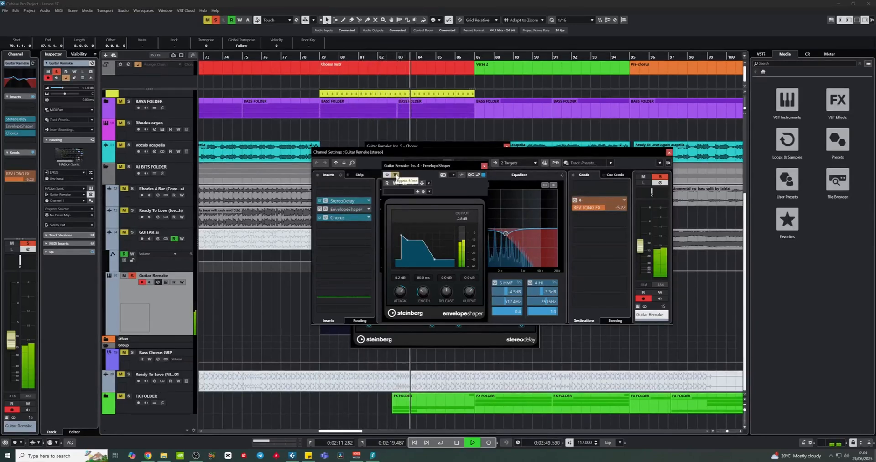
left_click(396, 176)
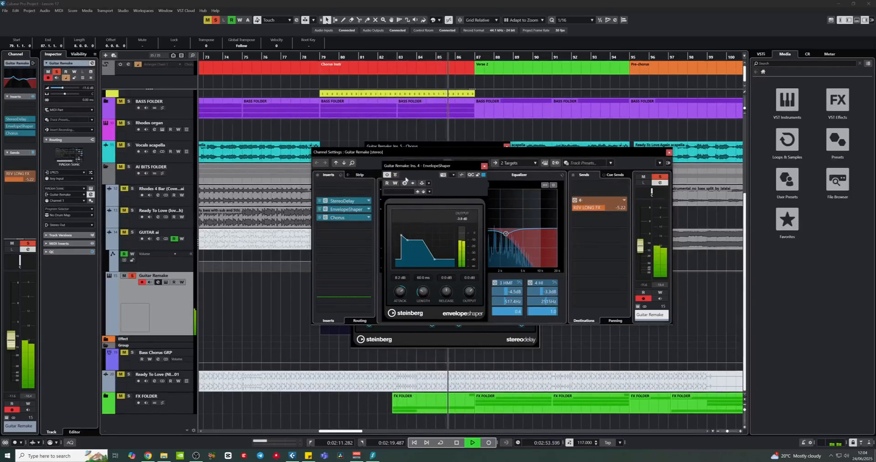
key("space")
left_click(484, 167)
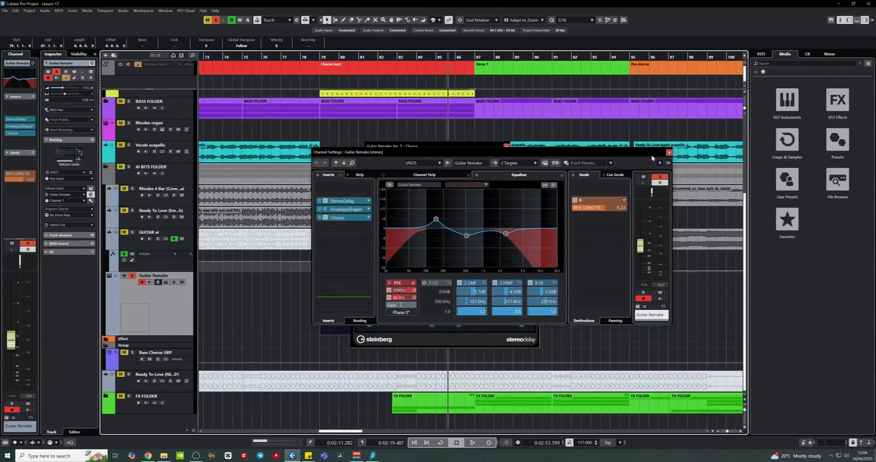
- Unsolo Guitar Remake and close its Channel Settings, Chorus and StereoDelay windows
left_click(661, 177)
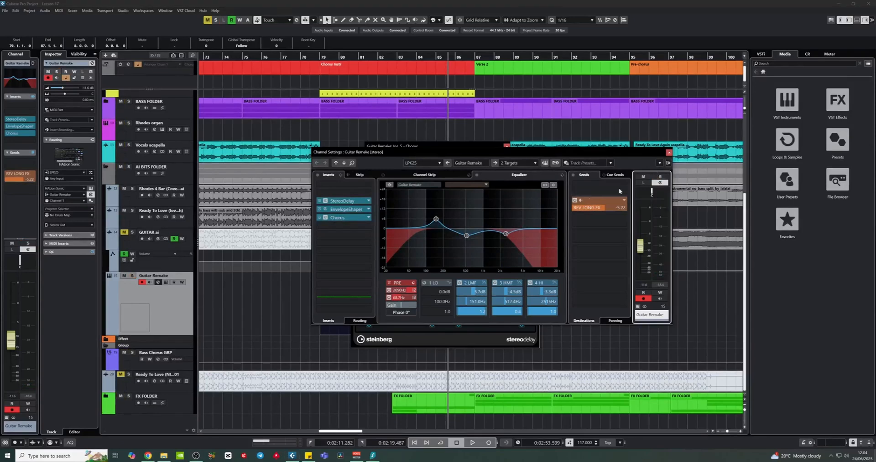
left_click(669, 152)
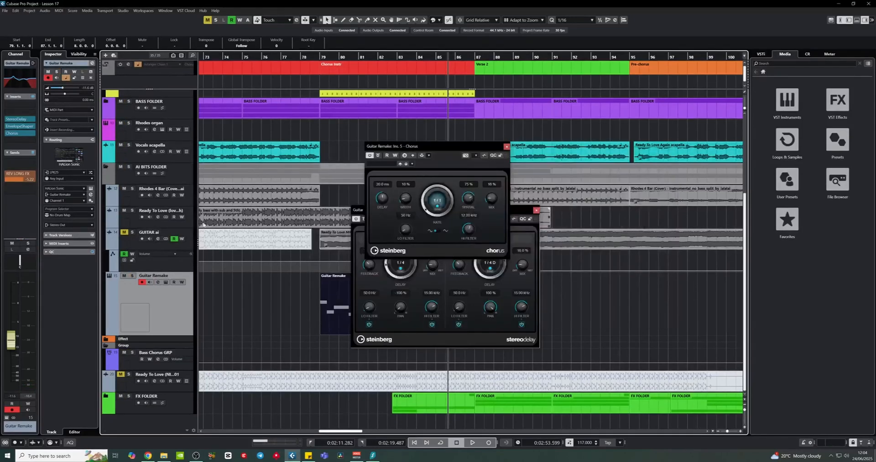
left_click(506, 147)
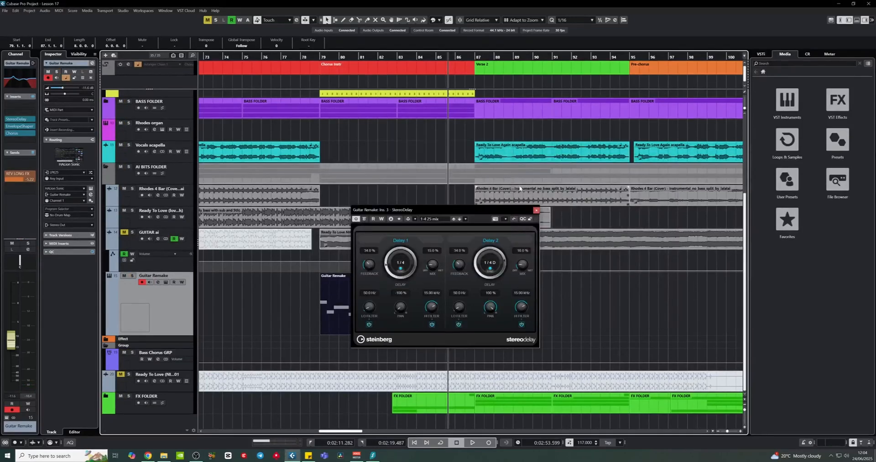
left_click(536, 210)
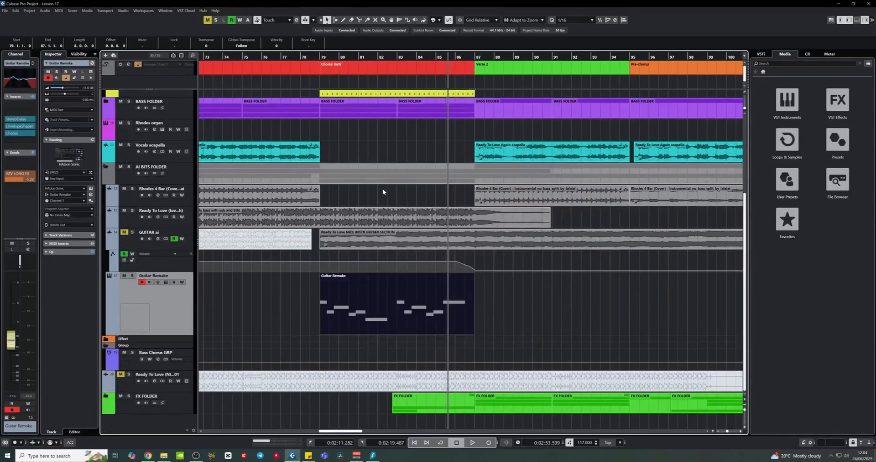
- Play the full arrangement from bar 78 to hear Guitar Remake in the mix, and bring its other parts into view
left_click(303, 57)
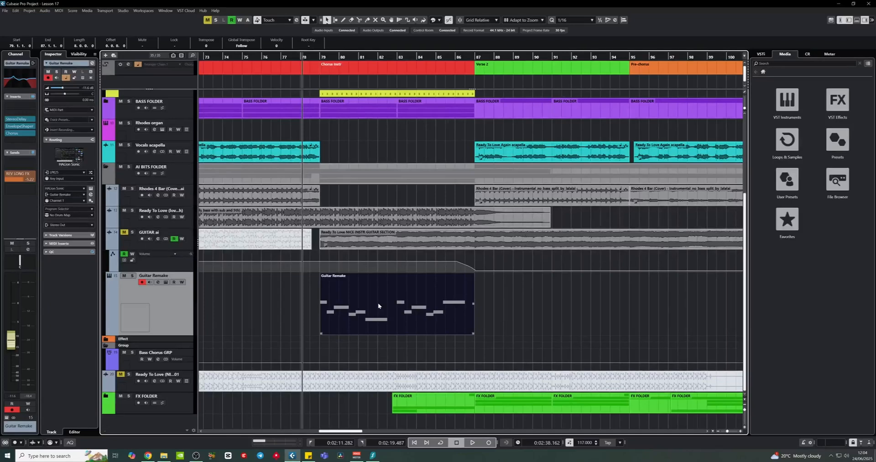
key("space")
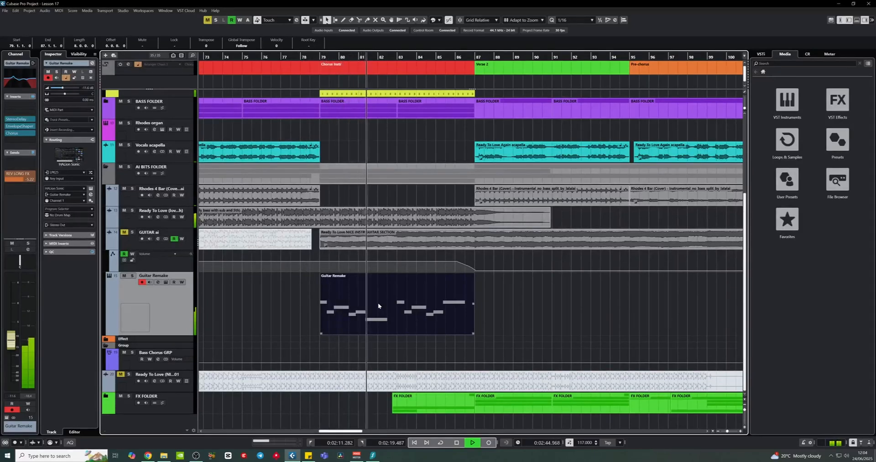
key("g")
key("g")
key("g")
key("g")
key("g")
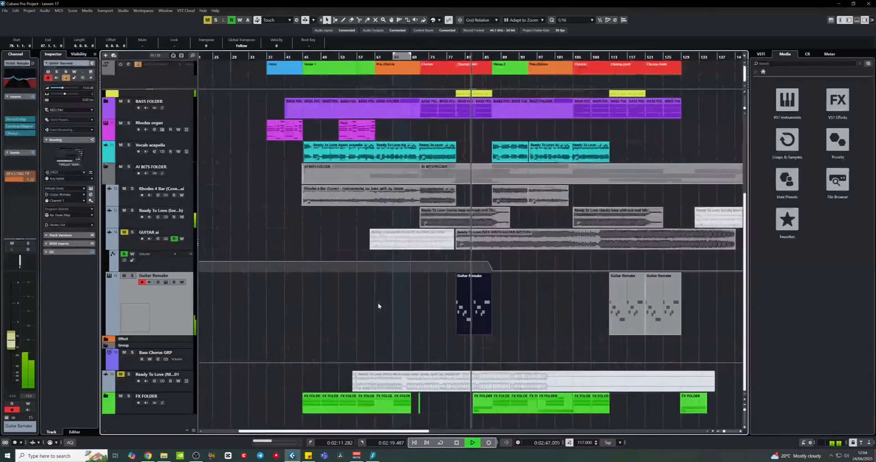
left_click_drag(336, 432, 363, 431)
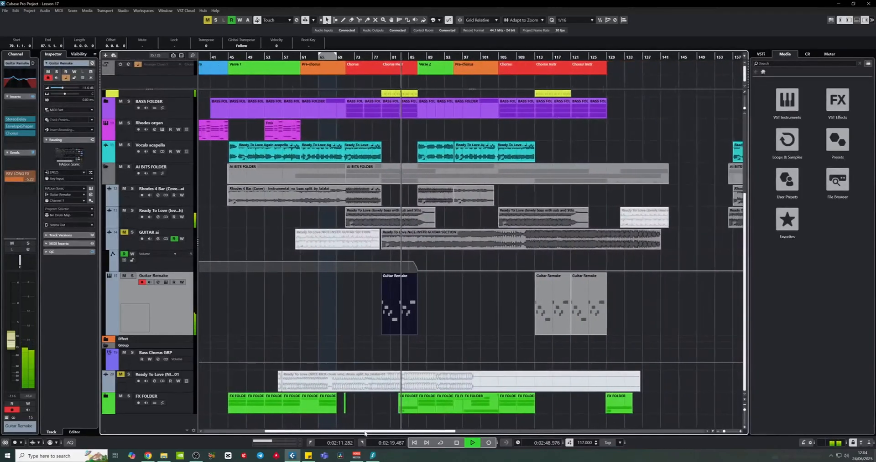
key("space")
- Play the arrangement from about bar 110 into the Chorus Instr section at bar 113 to hear the repeated Guitar Remake part
left_click(526, 56)
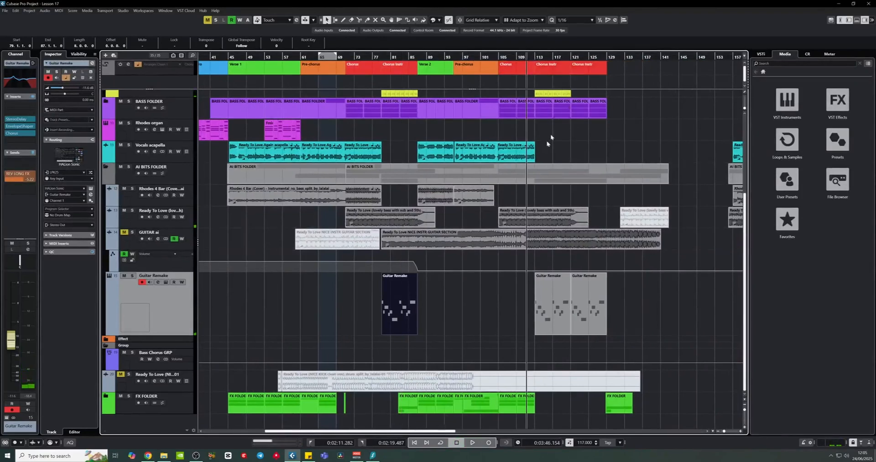
key("space")
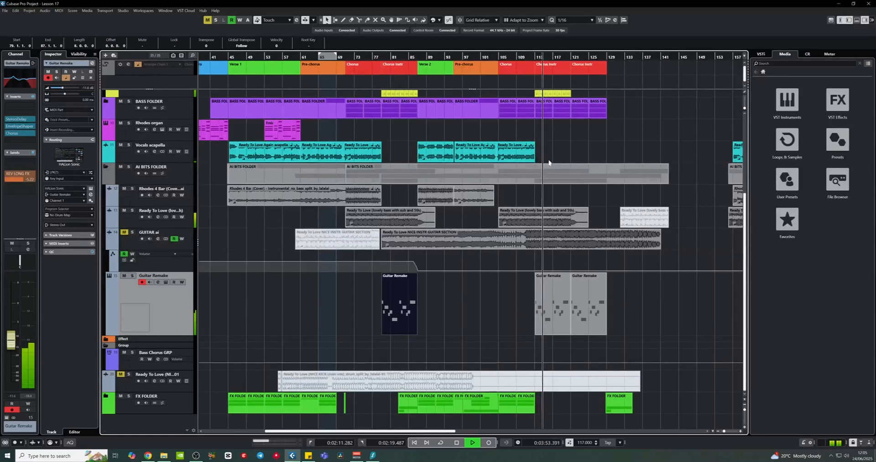
key("space")
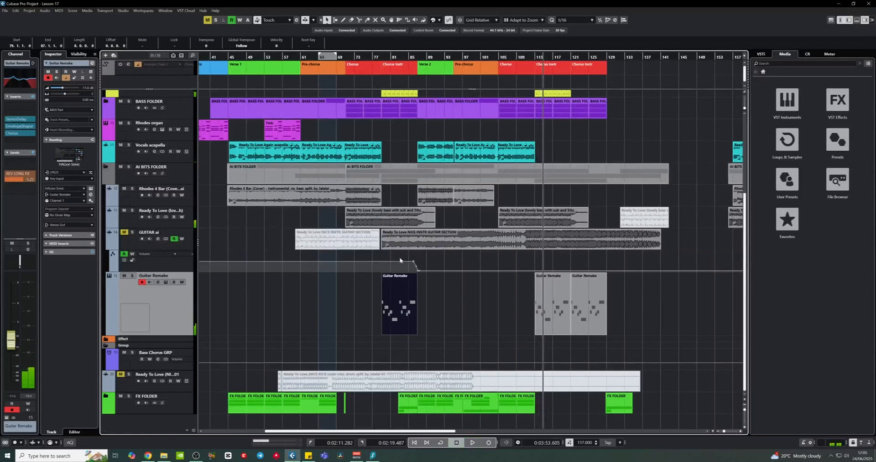